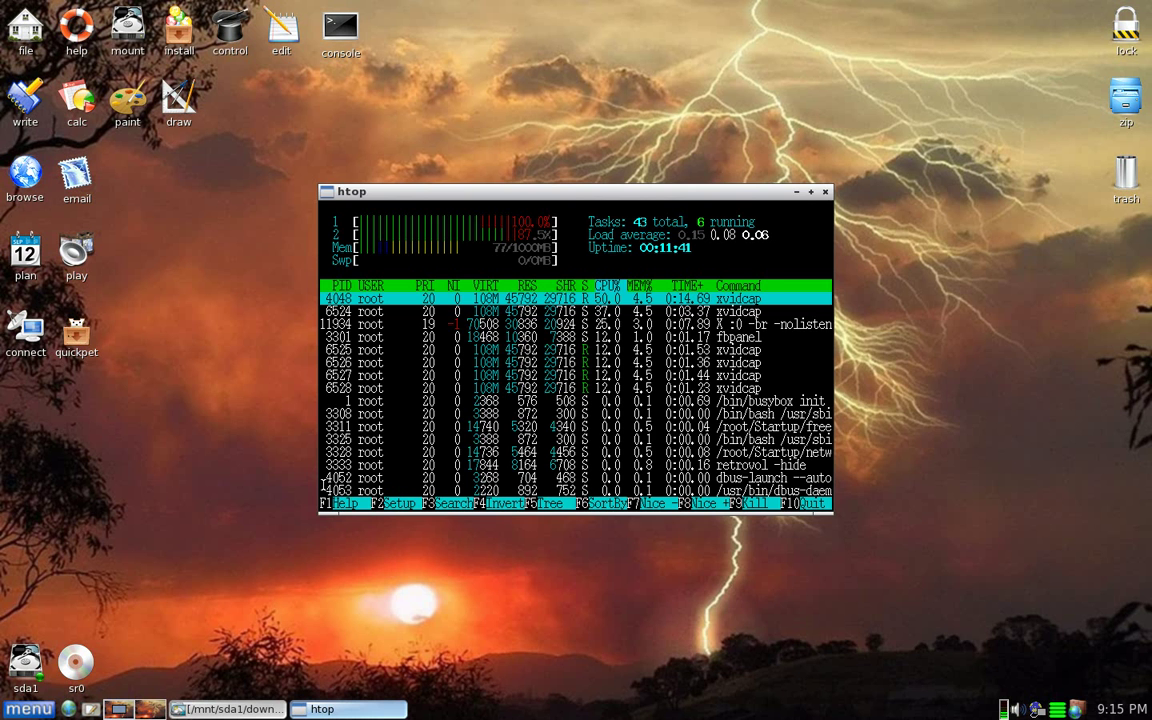
Move the htop window aside and look through the application categories of the system, from System and Setup to Fun
drag(535, 193, 804, 330)
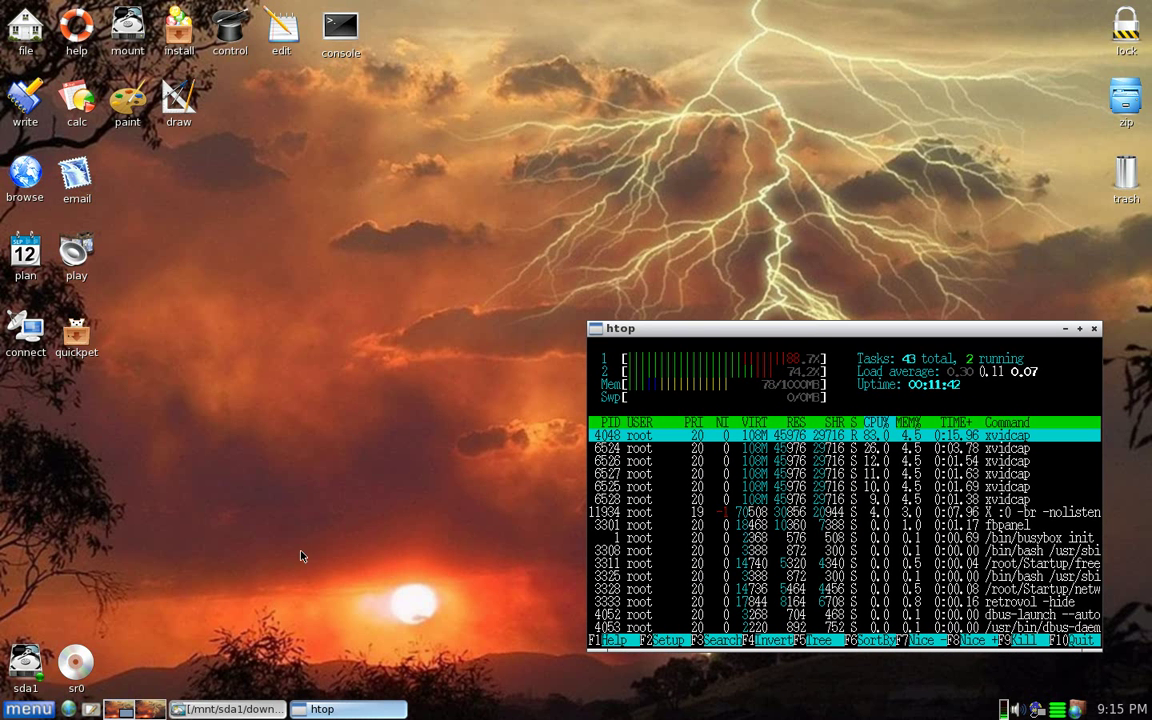
click(28, 709)
mouse_move(60, 399)
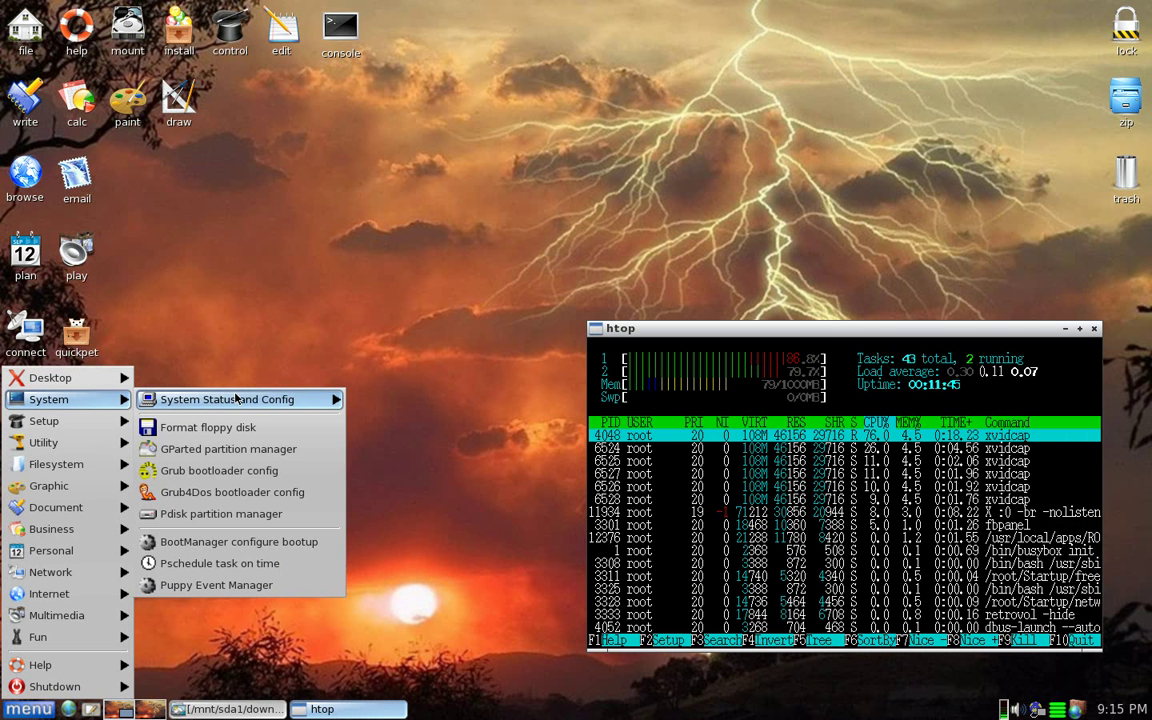
mouse_move(230, 399)
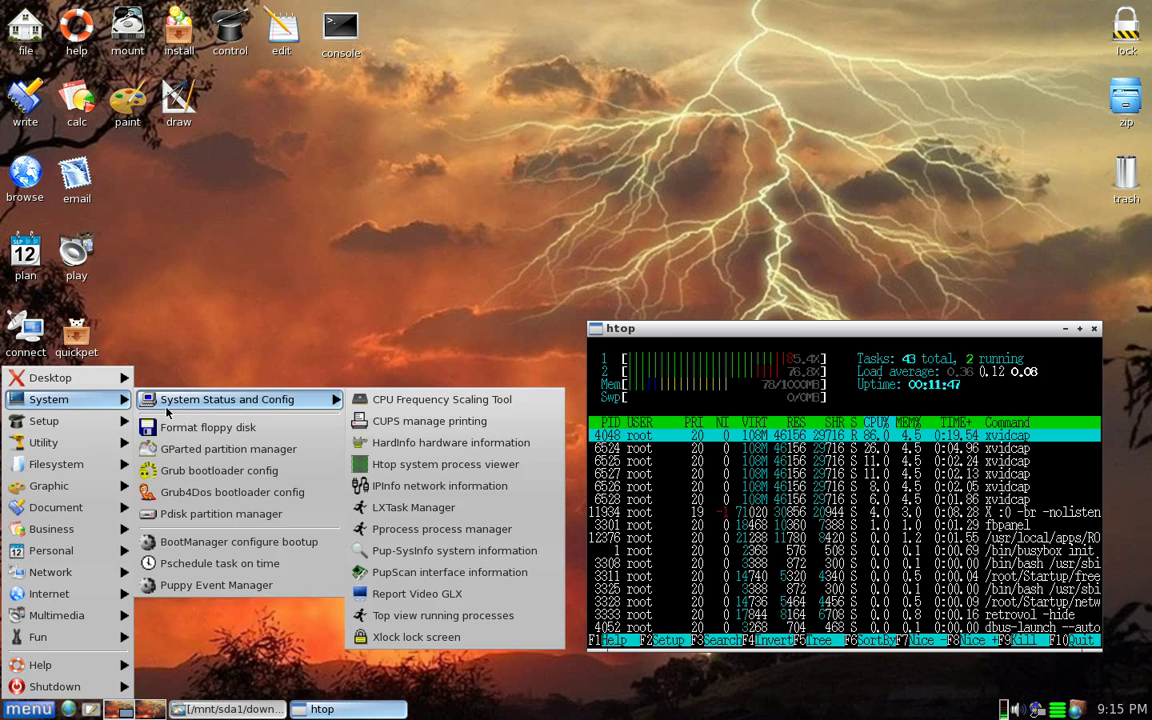
mouse_move(88, 421)
mouse_move(256, 375)
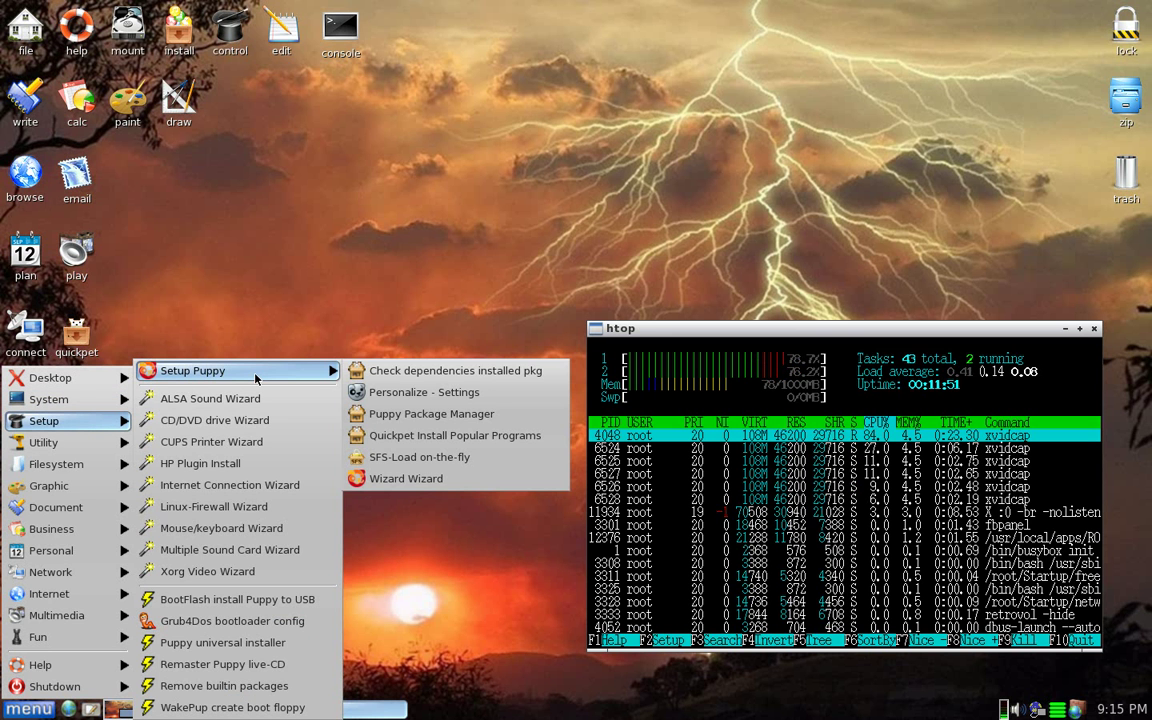
mouse_move(98, 443)
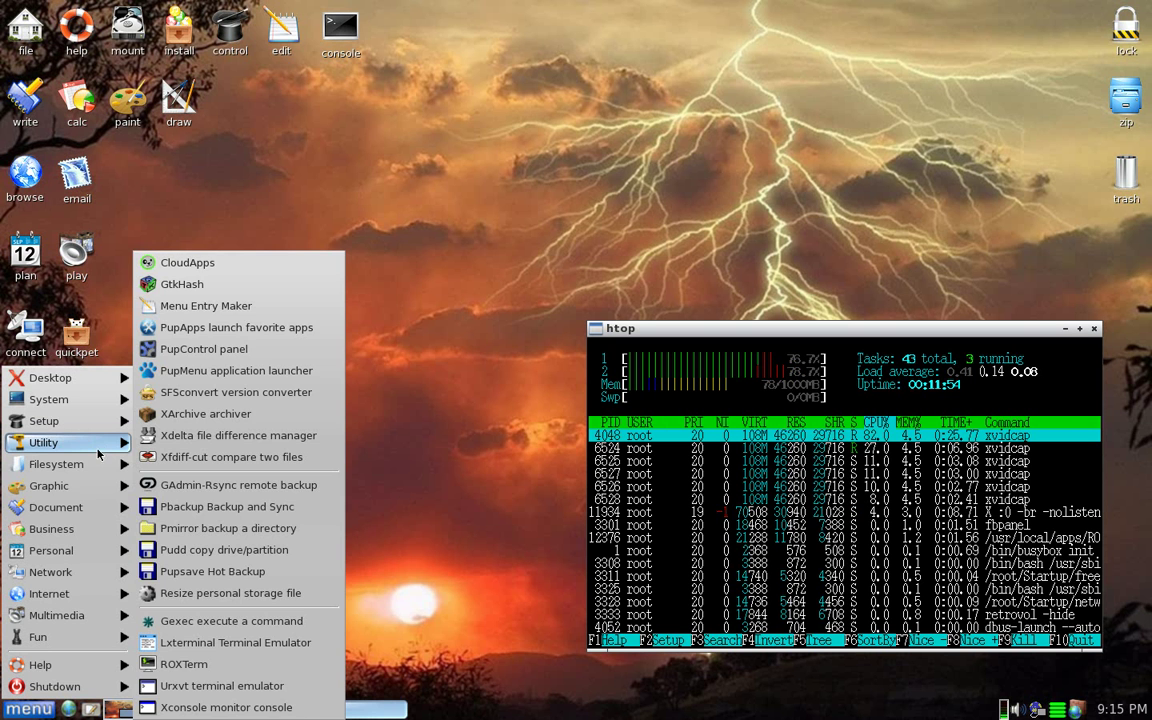
mouse_move(100, 469)
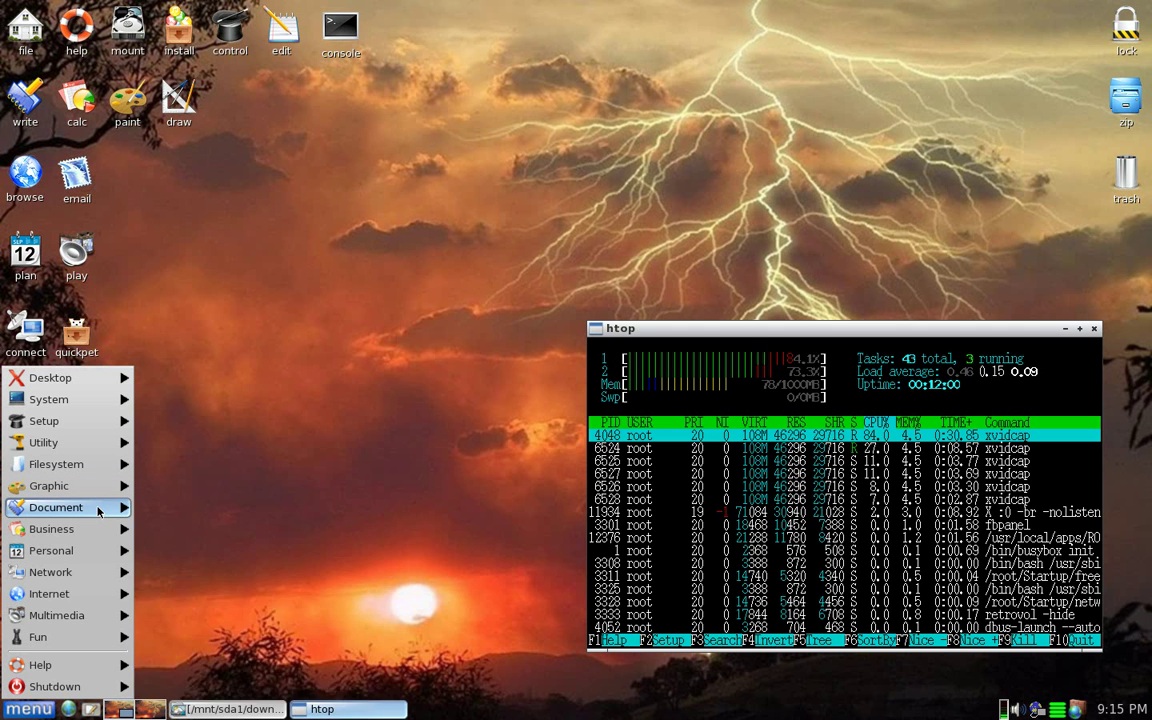
mouse_move(98, 511)
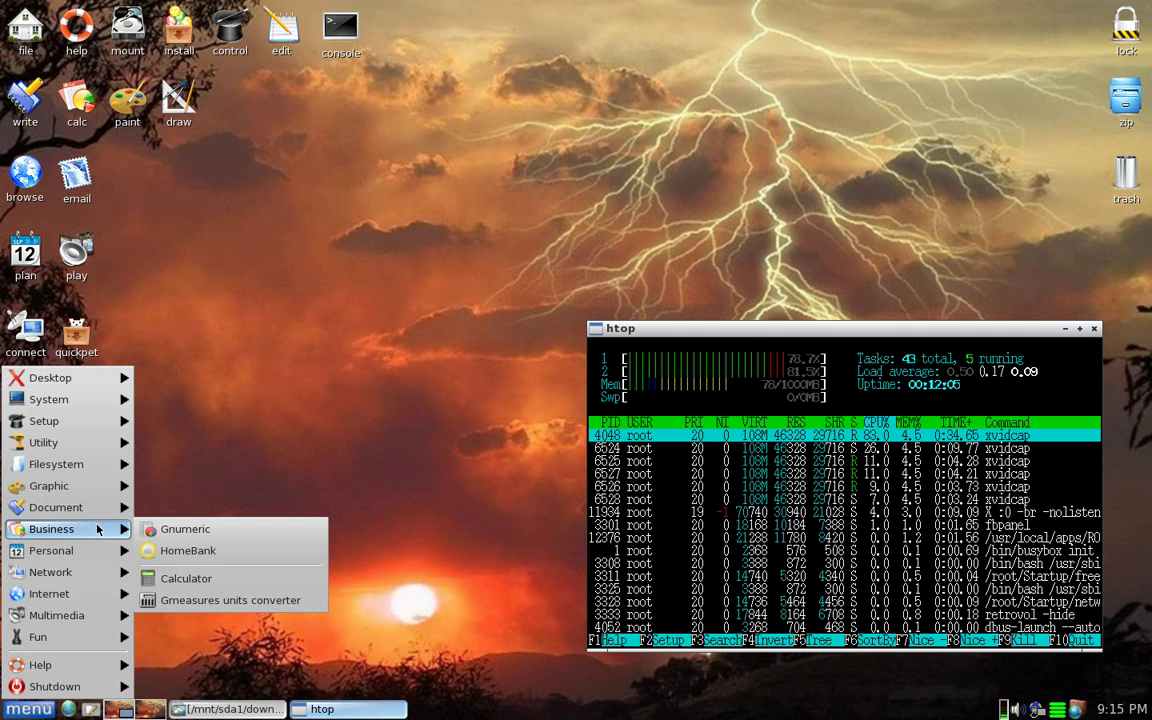
mouse_move(90, 556)
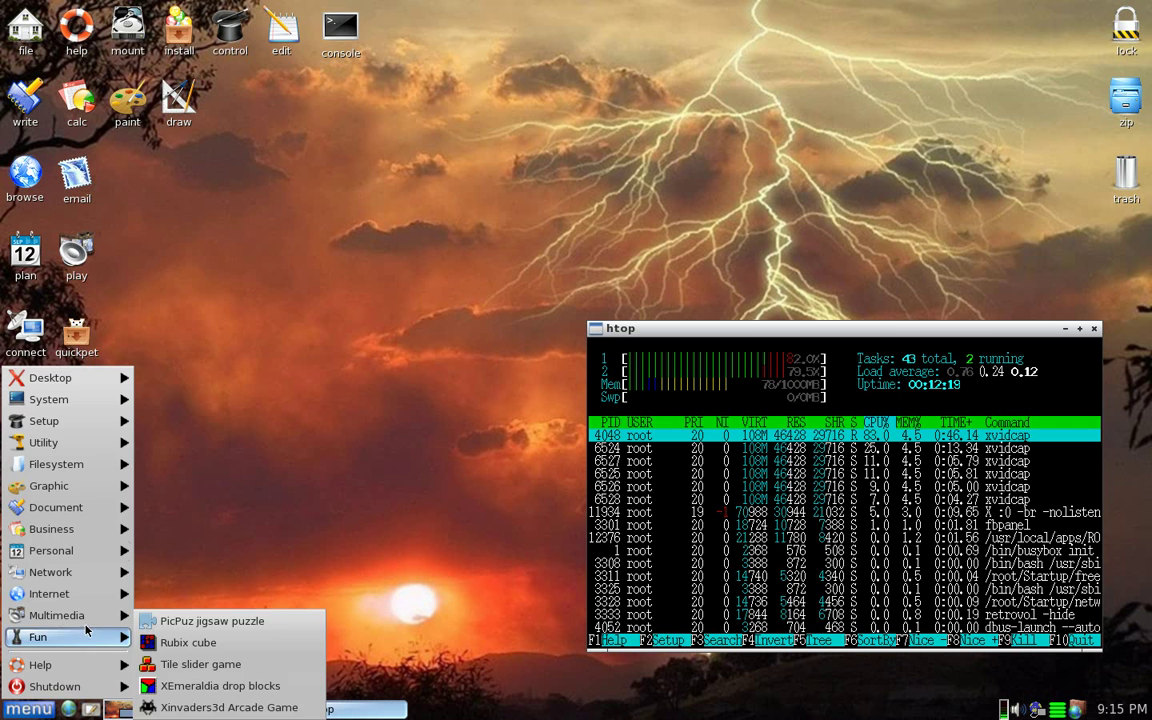
click(306, 256)
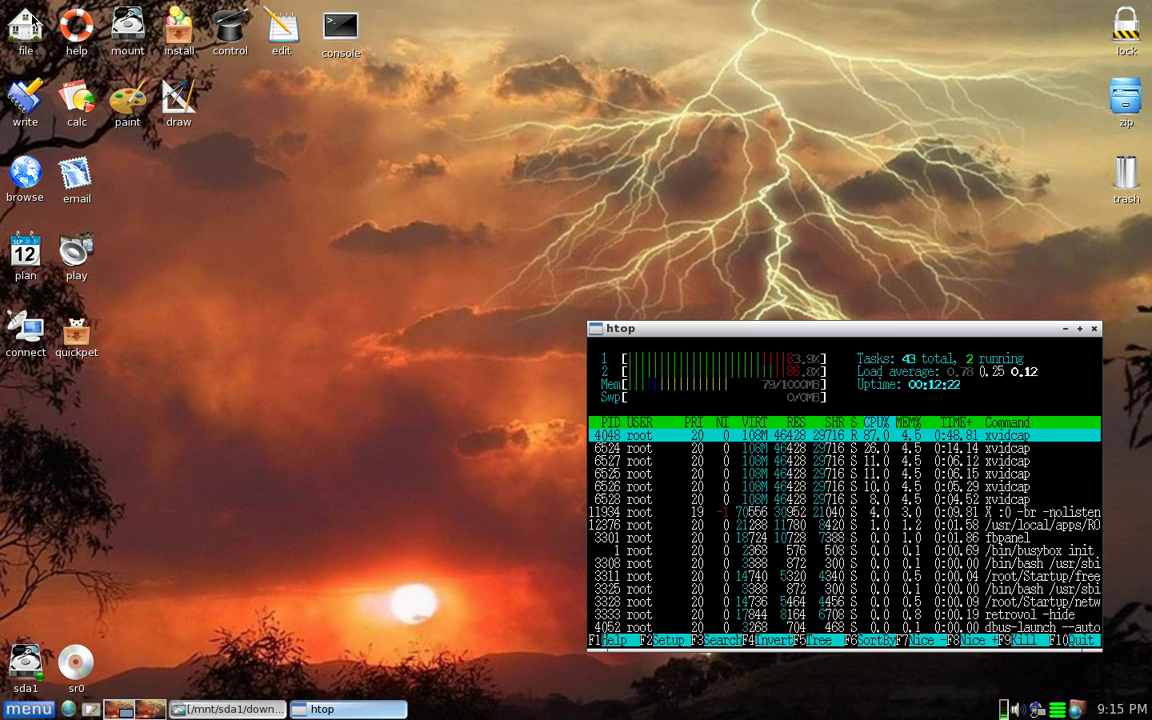
Open the home folder in the file manager to view its contents, and close it
click(30, 24)
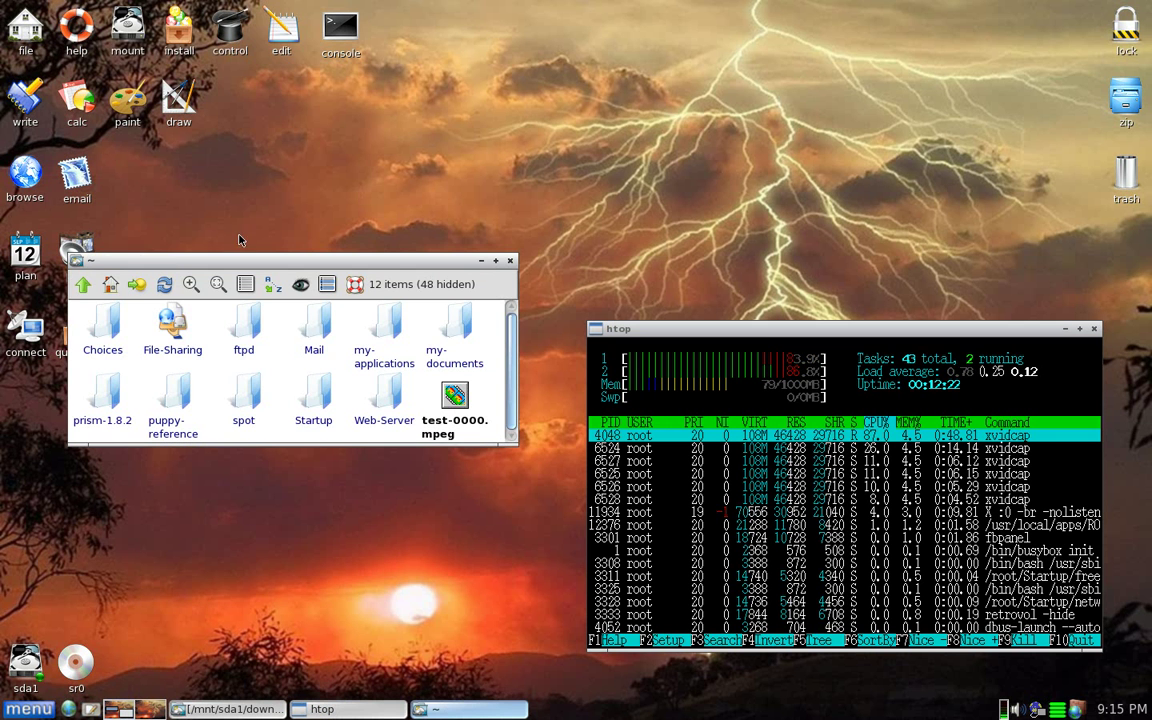
click(509, 261)
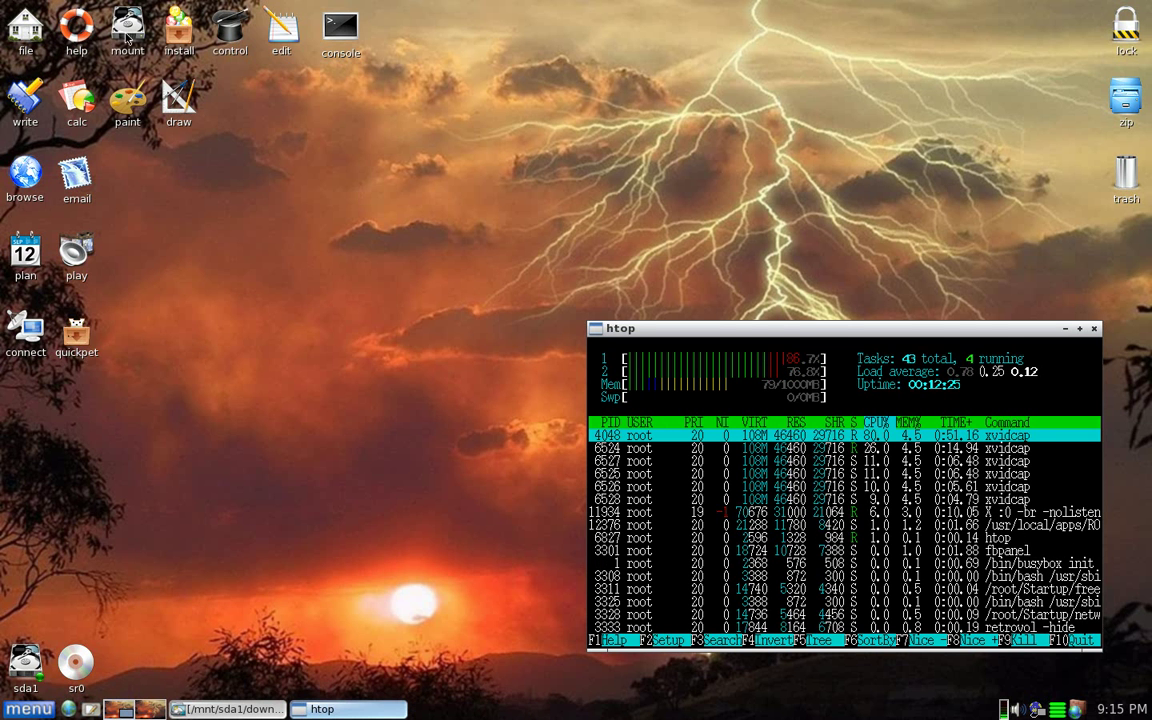
Launch the Puppy Package Manager through the install tool, view the available and installed packages, and close it
click(165, 40)
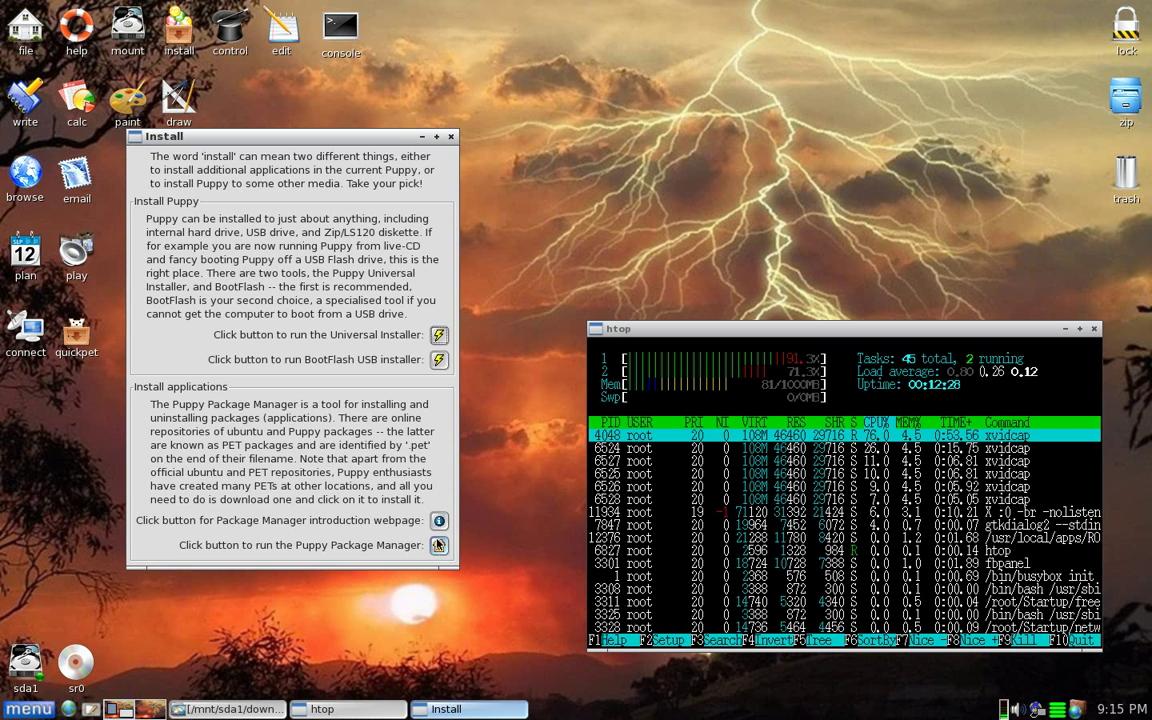
key(alt+F4)
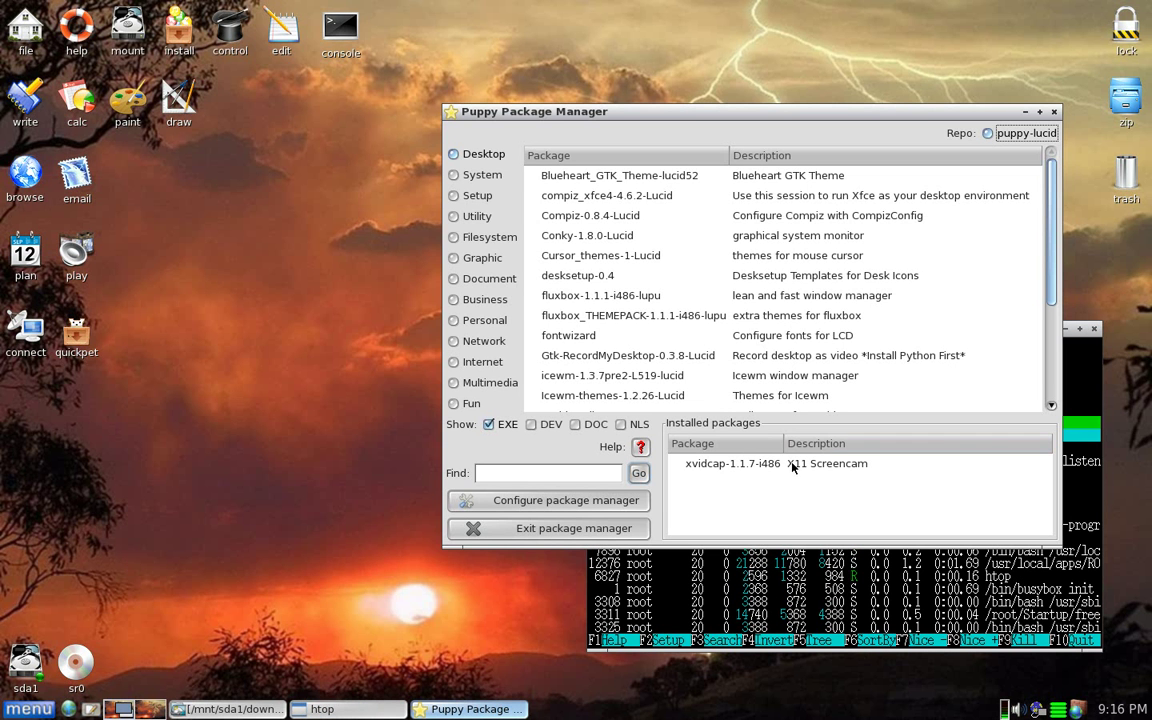
click(1054, 112)
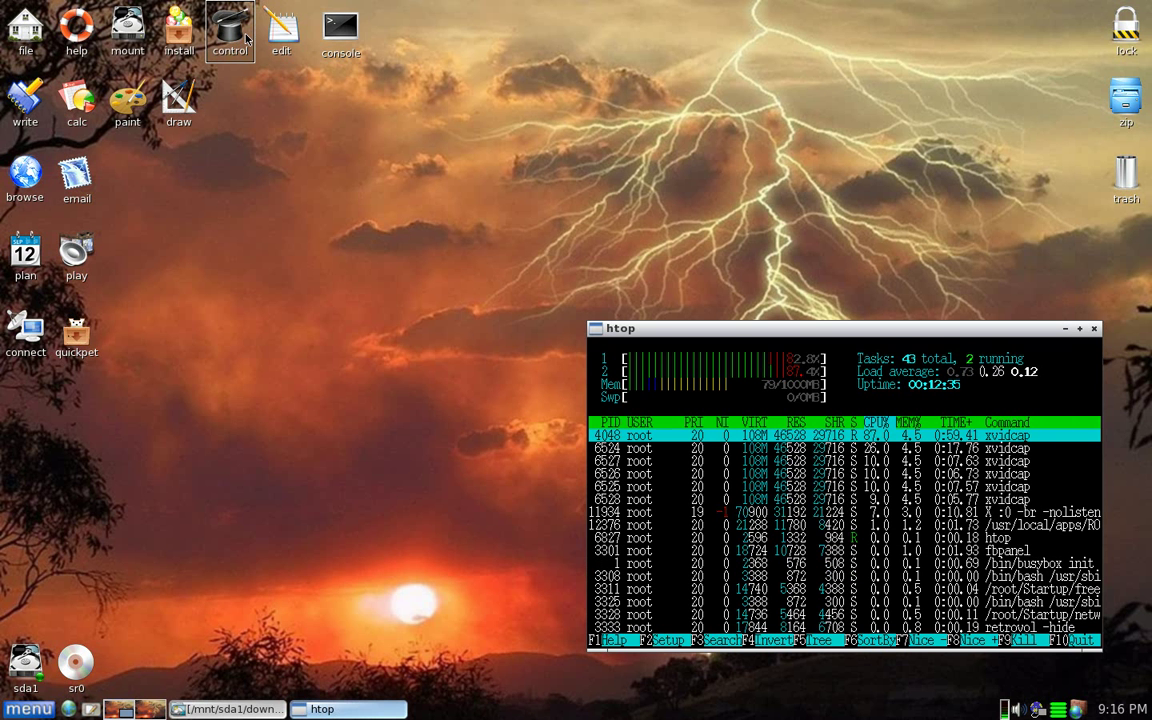
Open the PupControl settings centre and look through its Desktop, Drive and Hardware tools
click(245, 37)
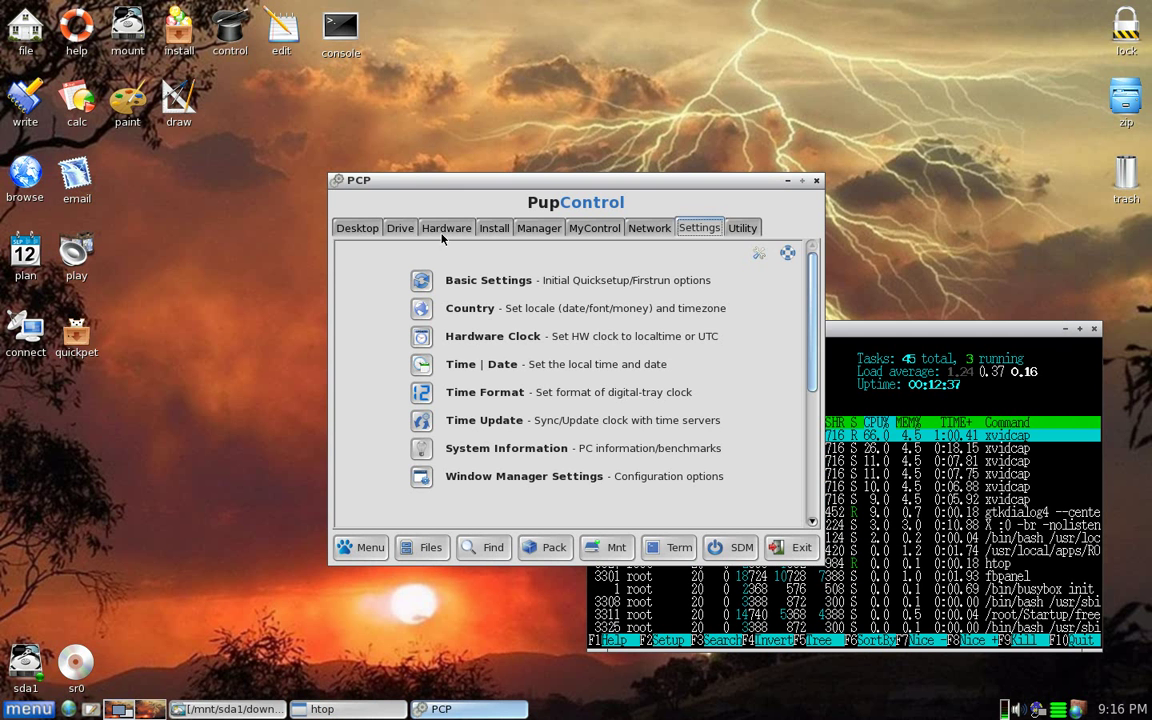
click(362, 228)
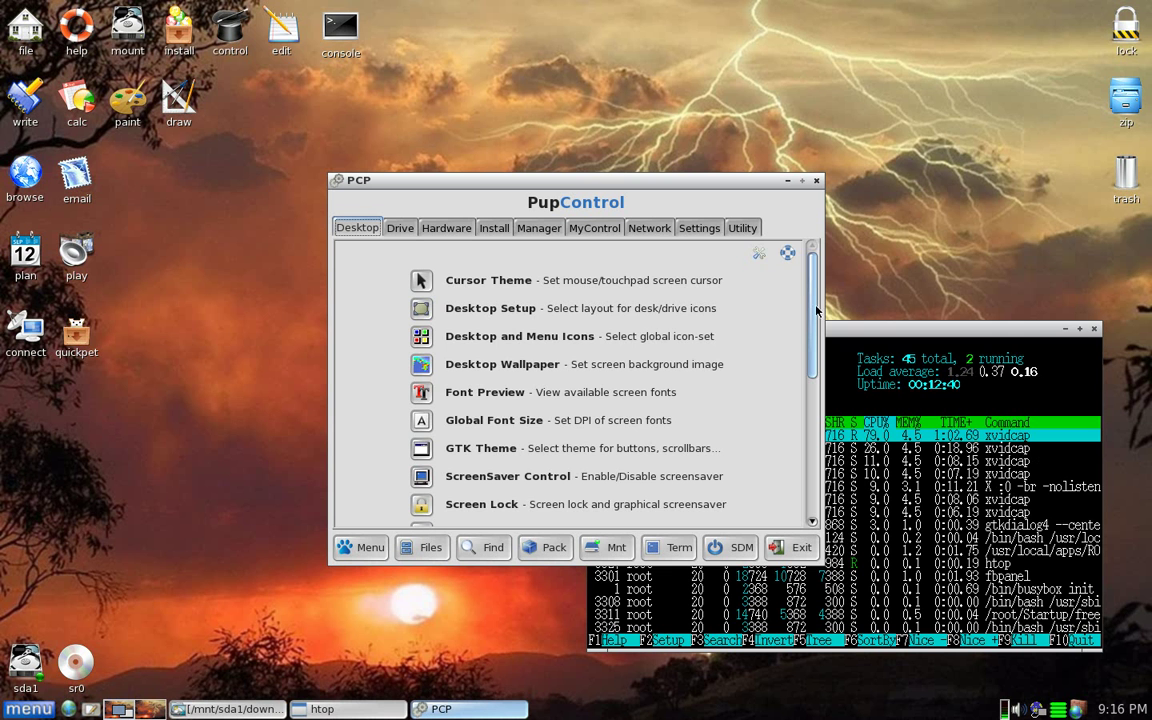
scroll(507, 288, down, 3)
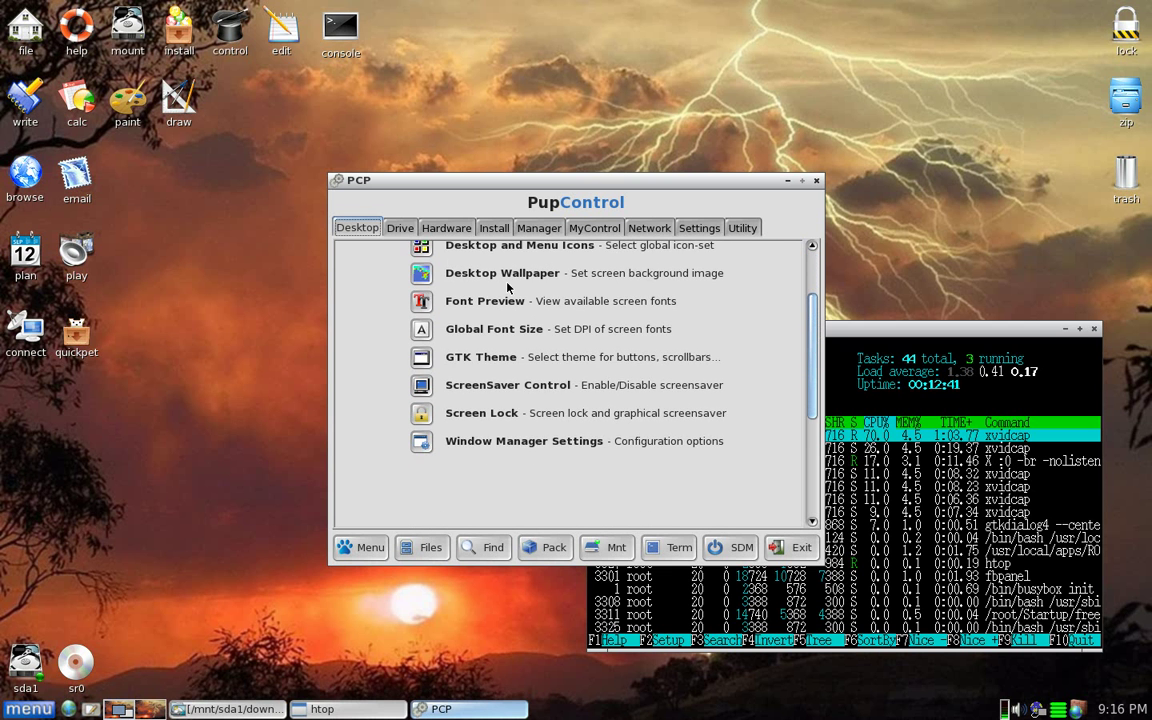
click(401, 229)
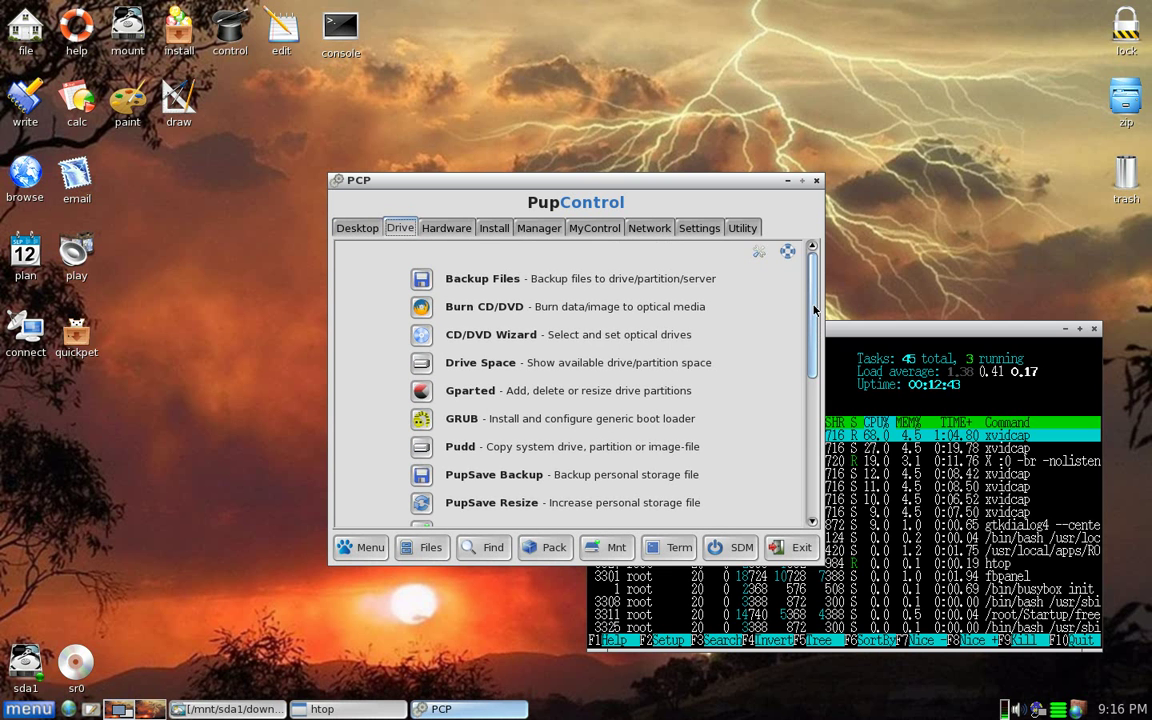
scroll(501, 246, down, 3)
click(456, 229)
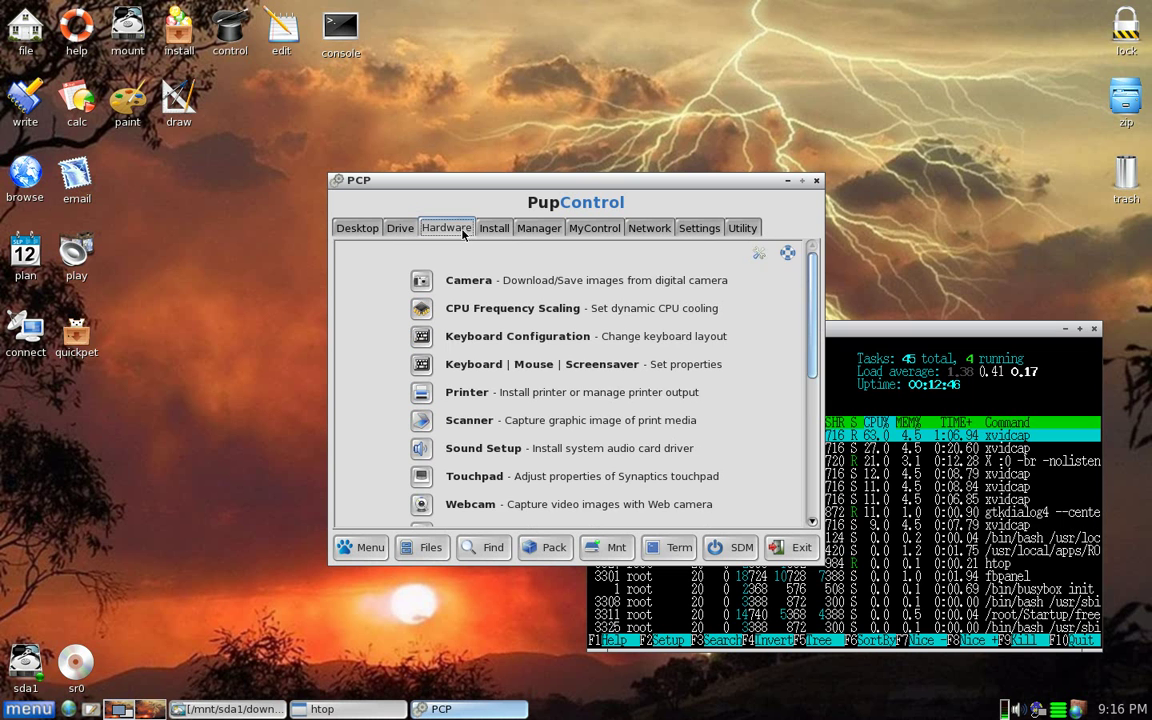
scroll(816, 311, down, 3)
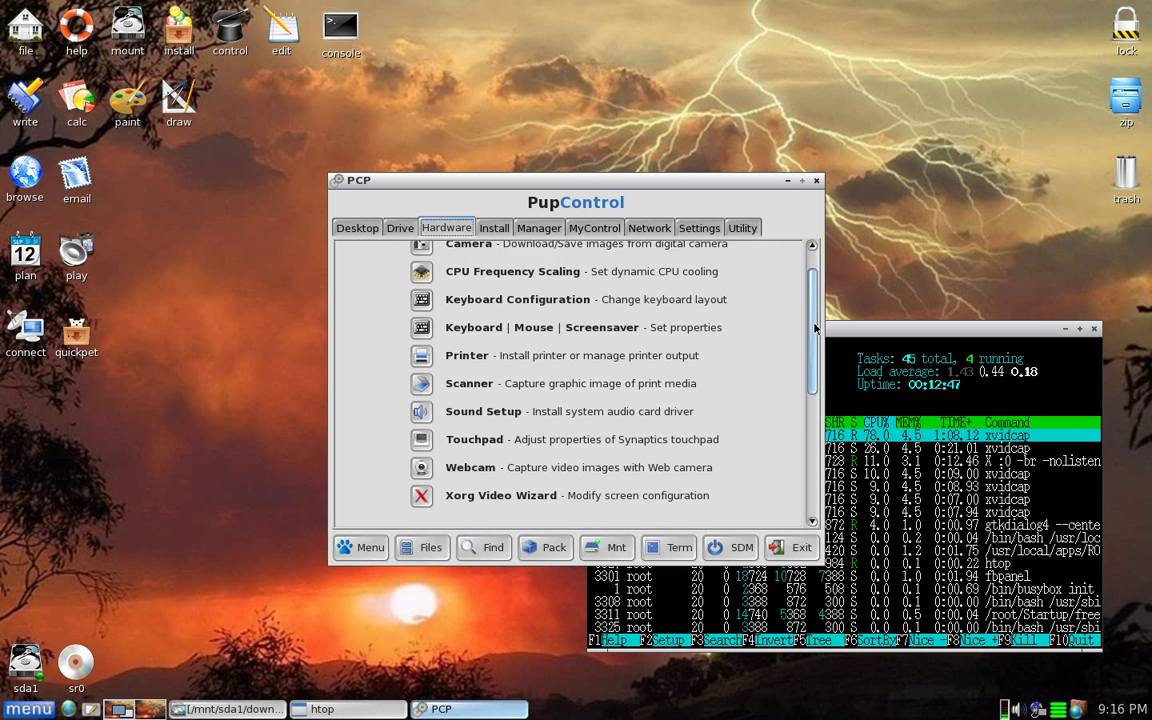
Look through the Install and Manager tools in PupControl, down to the end of each list
click(489, 230)
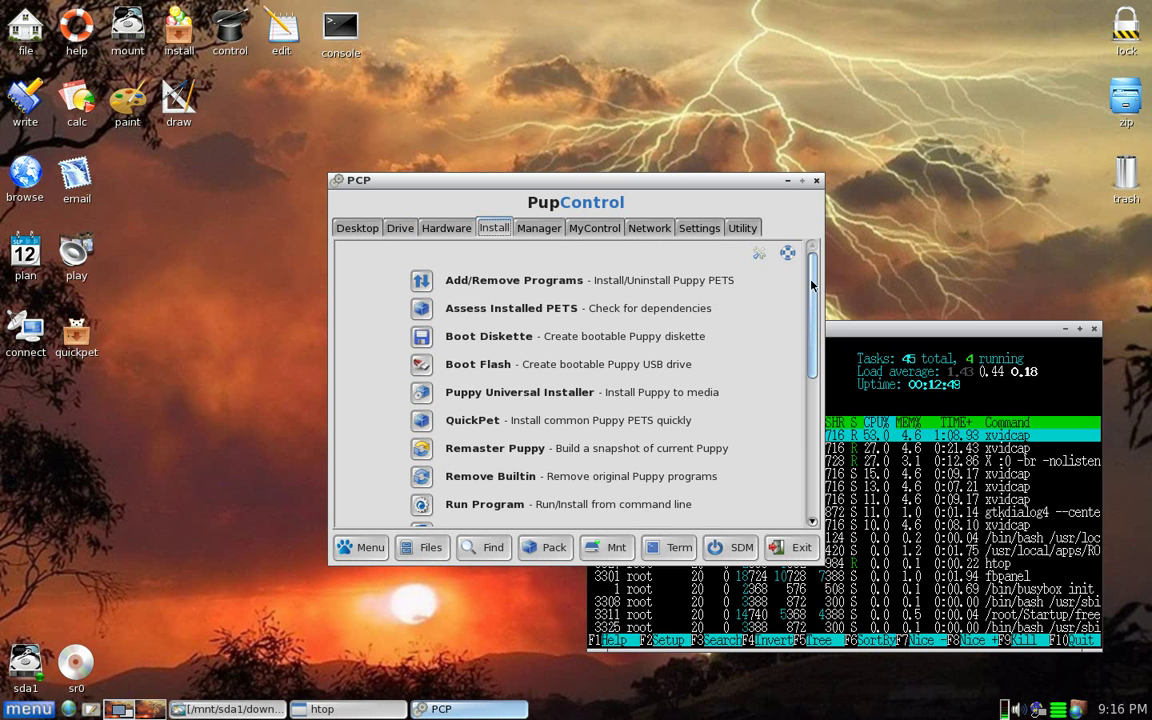
scroll(812, 286, down, 3)
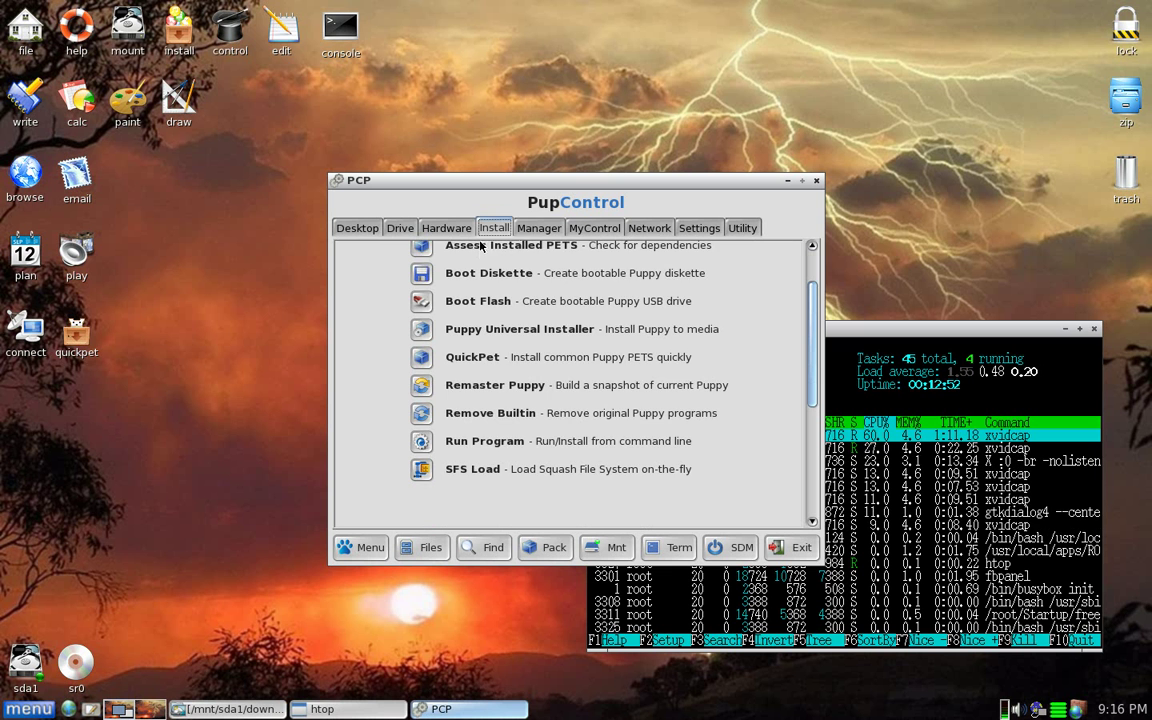
click(527, 230)
scroll(816, 311, down, 3)
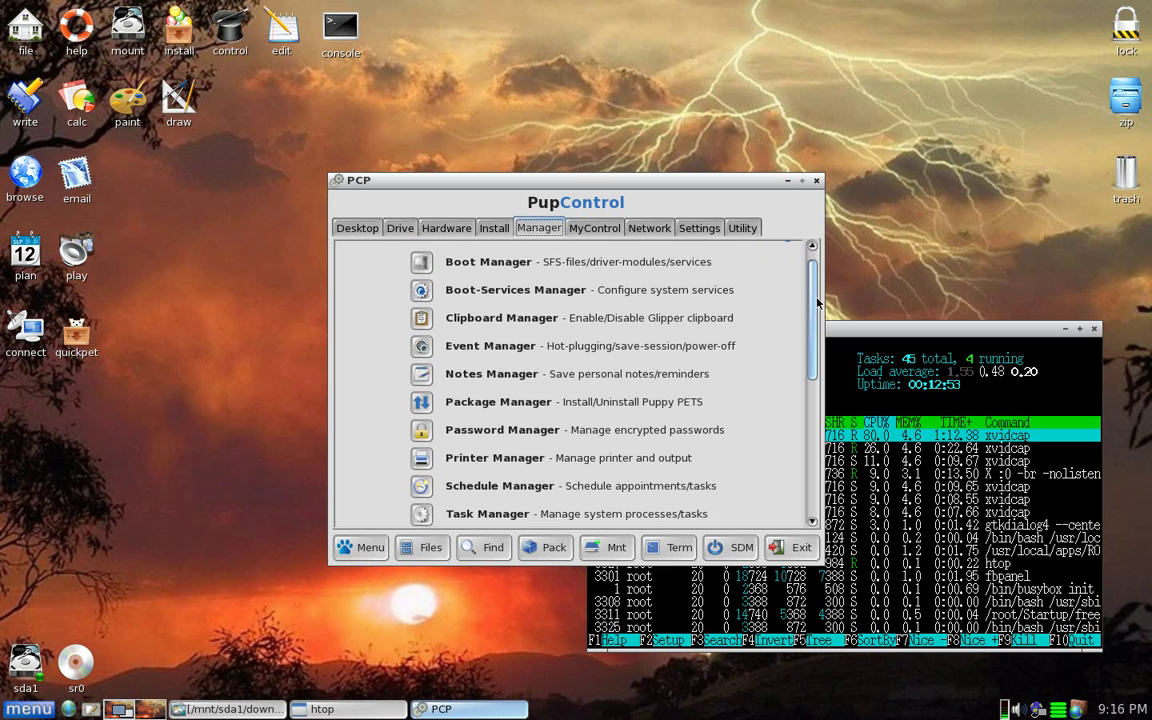
drag(816, 311, 809, 328)
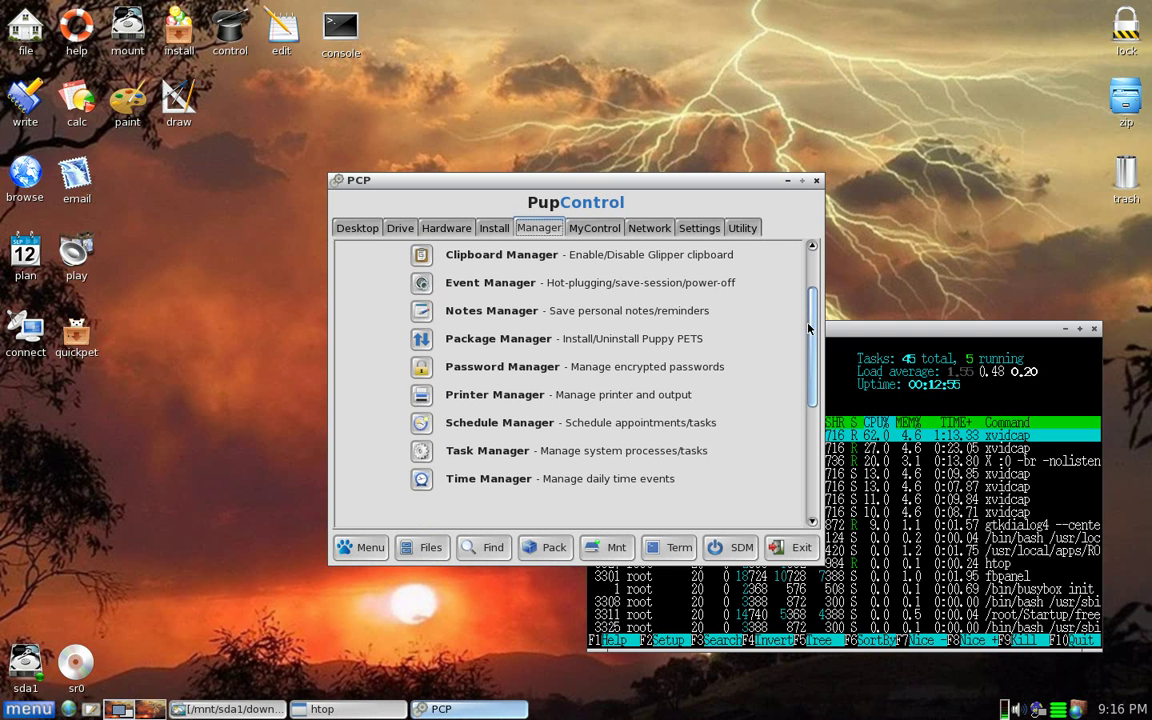
Look through the MyControl, Network, Settings and Utility tools, and close PupControl
click(612, 229)
click(655, 230)
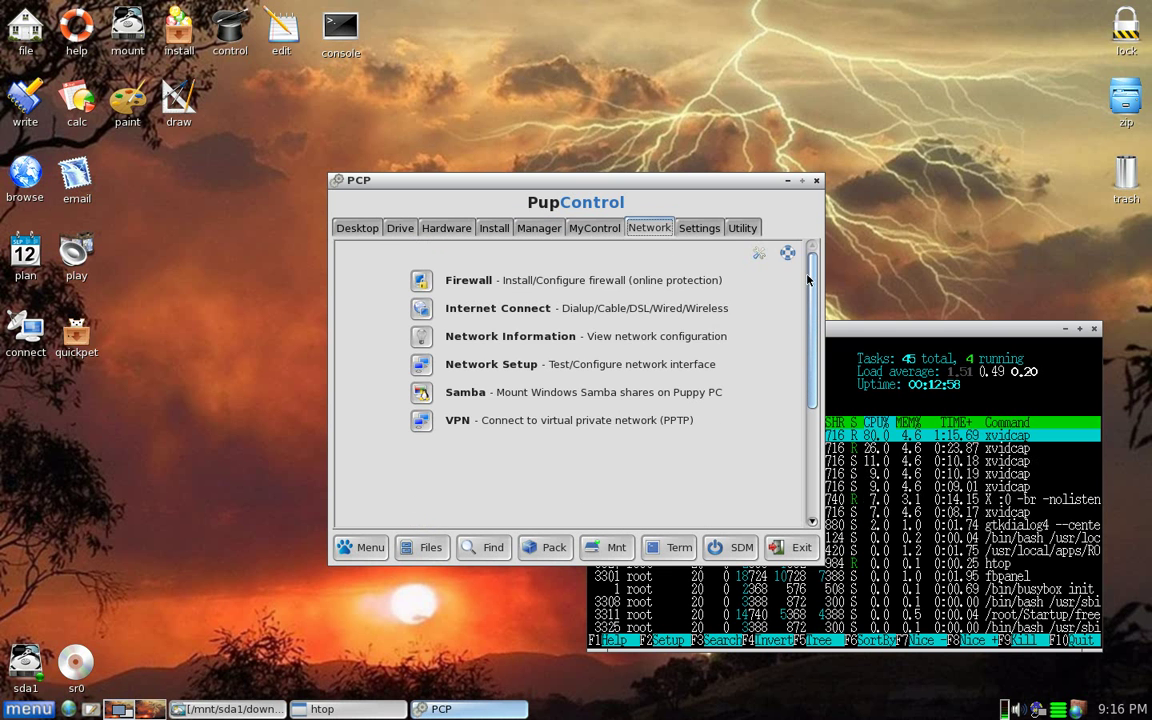
click(690, 231)
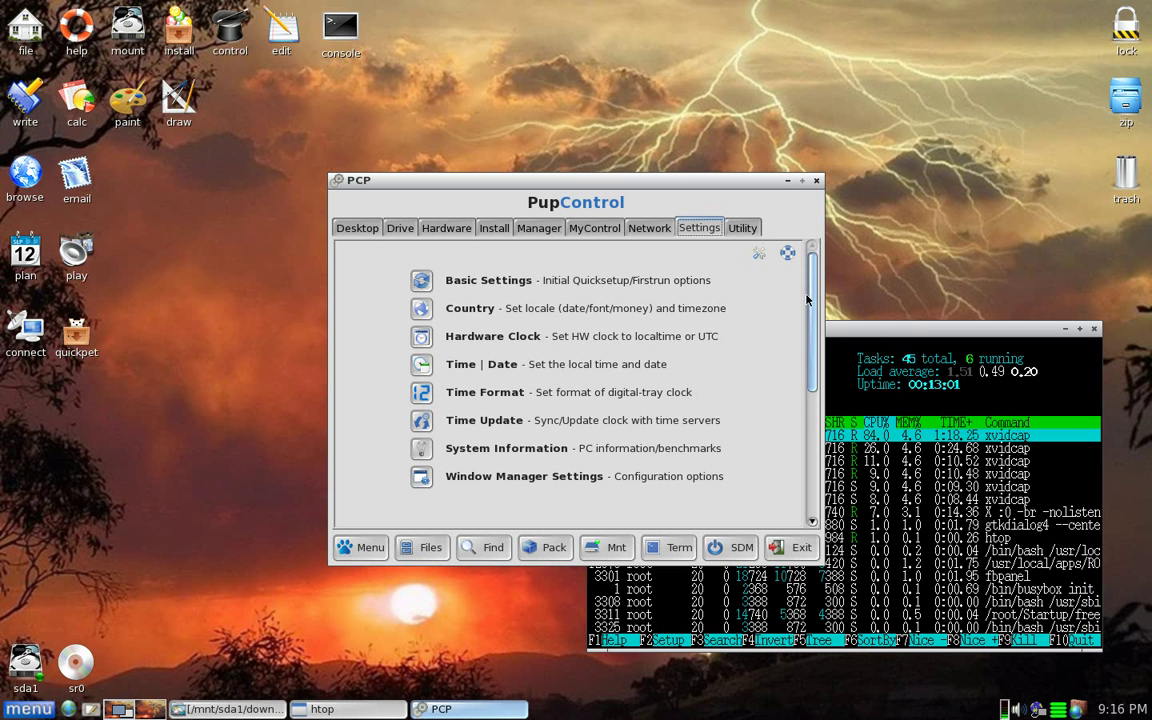
click(742, 228)
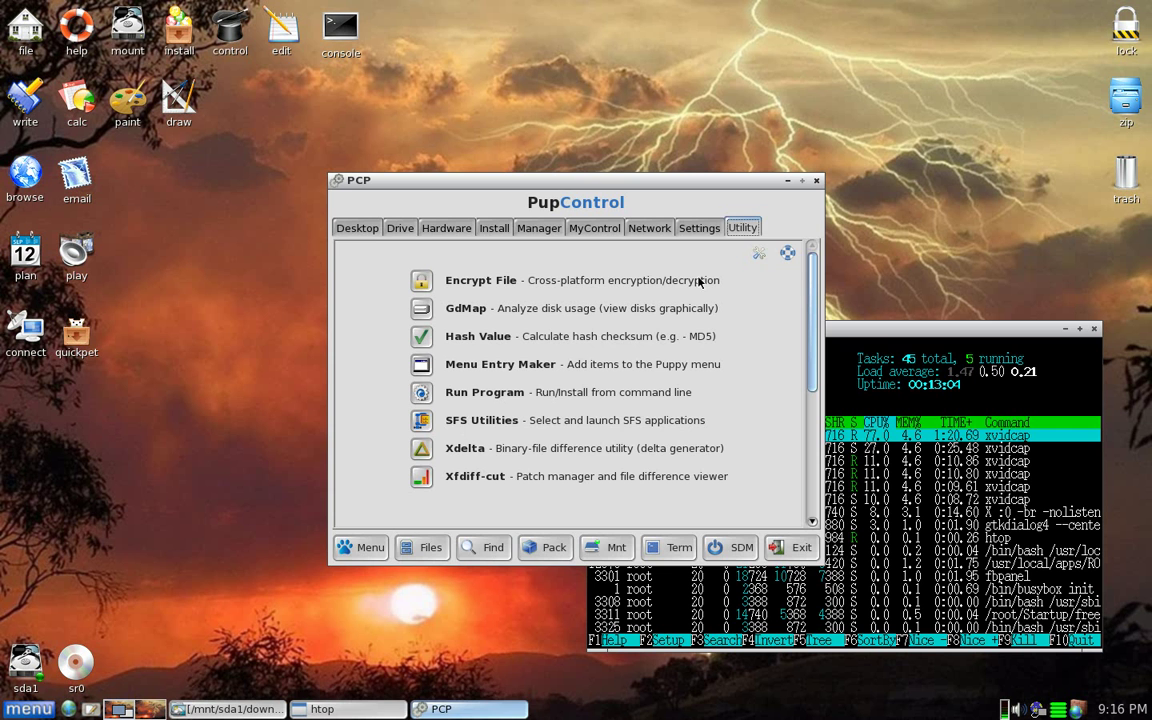
click(816, 180)
Open the Geany text editor, view its About information, and close the editor
click(272, 38)
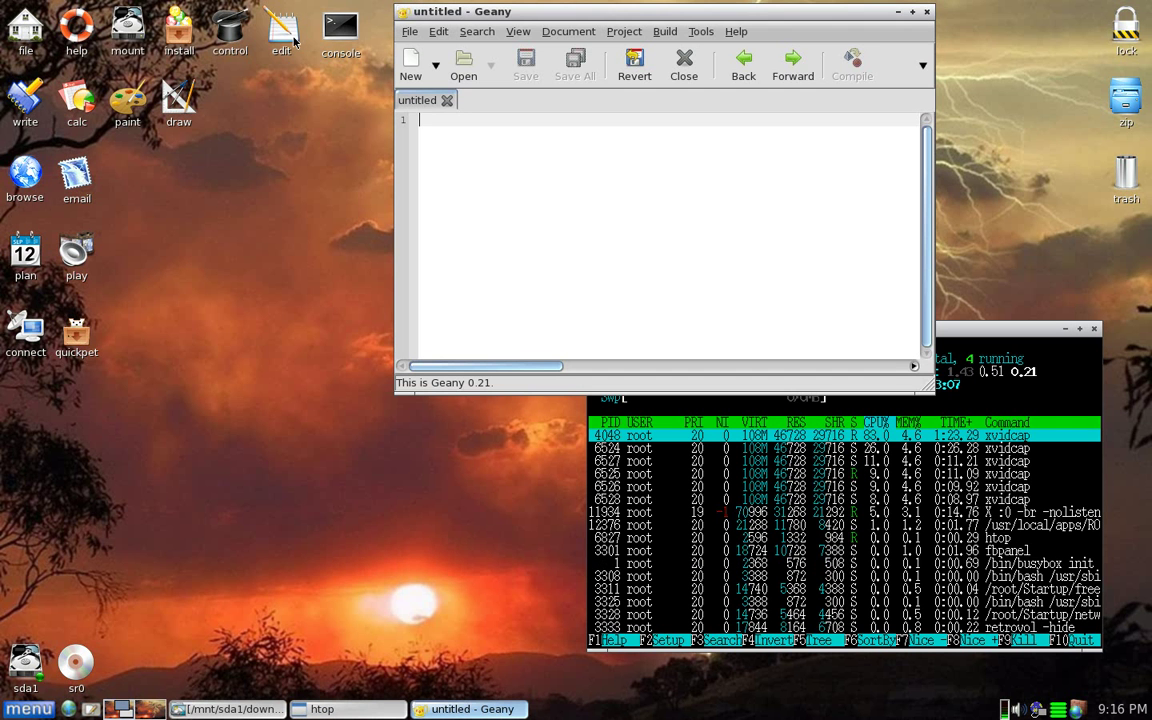
click(737, 31)
click(757, 124)
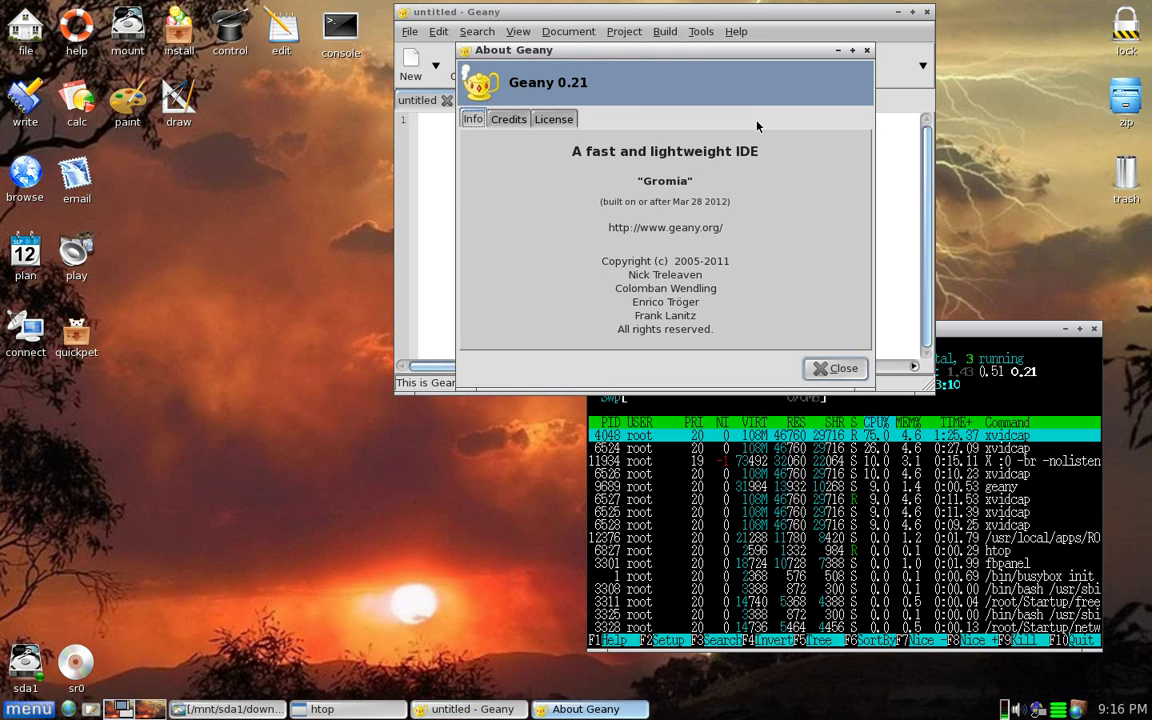
click(866, 50)
click(928, 12)
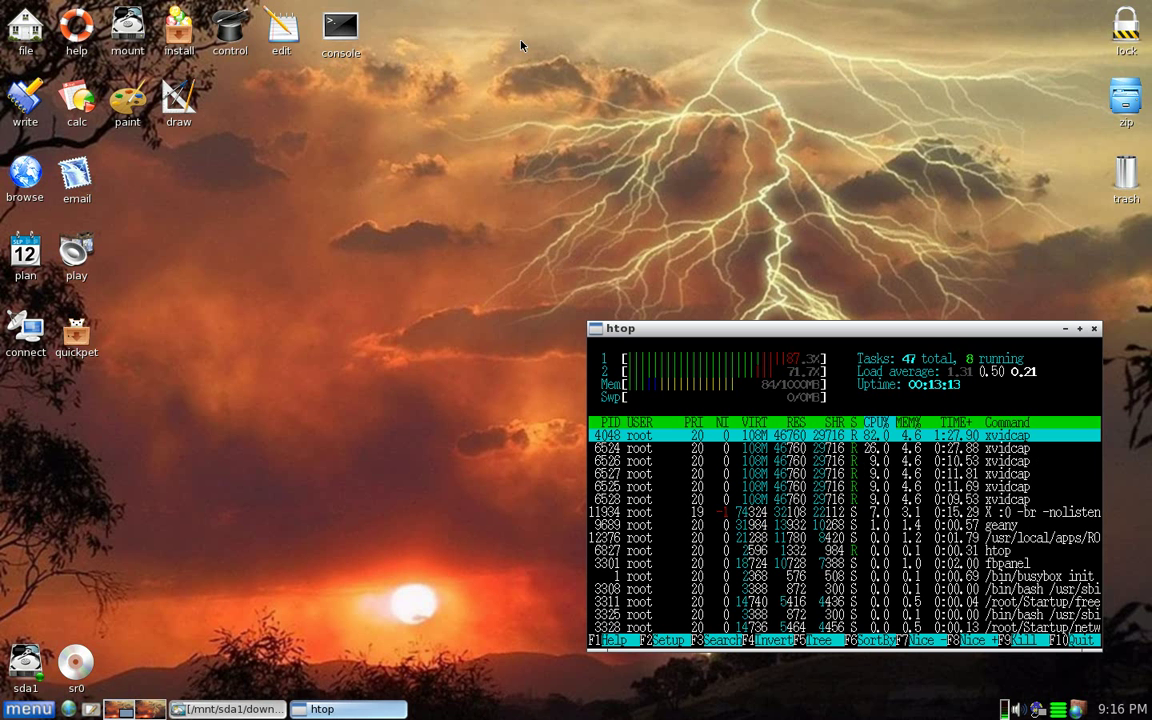
Open a console, check the kernel release with uname -r, and exit the terminal session
click(333, 44)
text(uname -r)
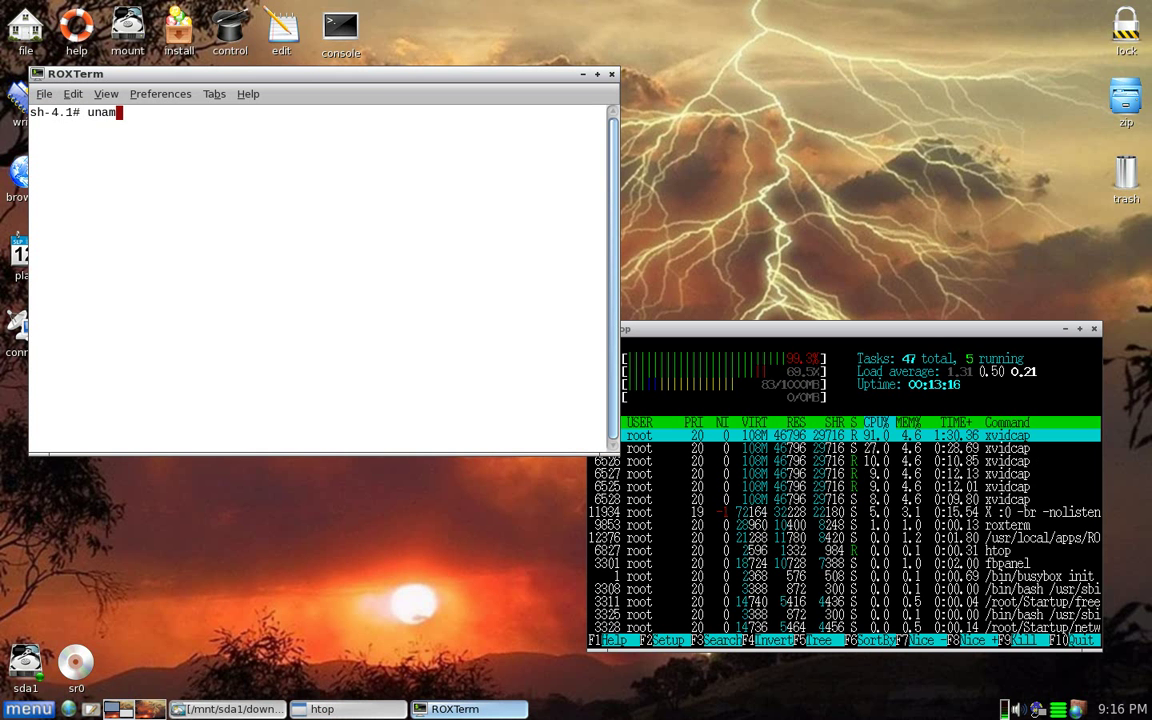
key(Return)
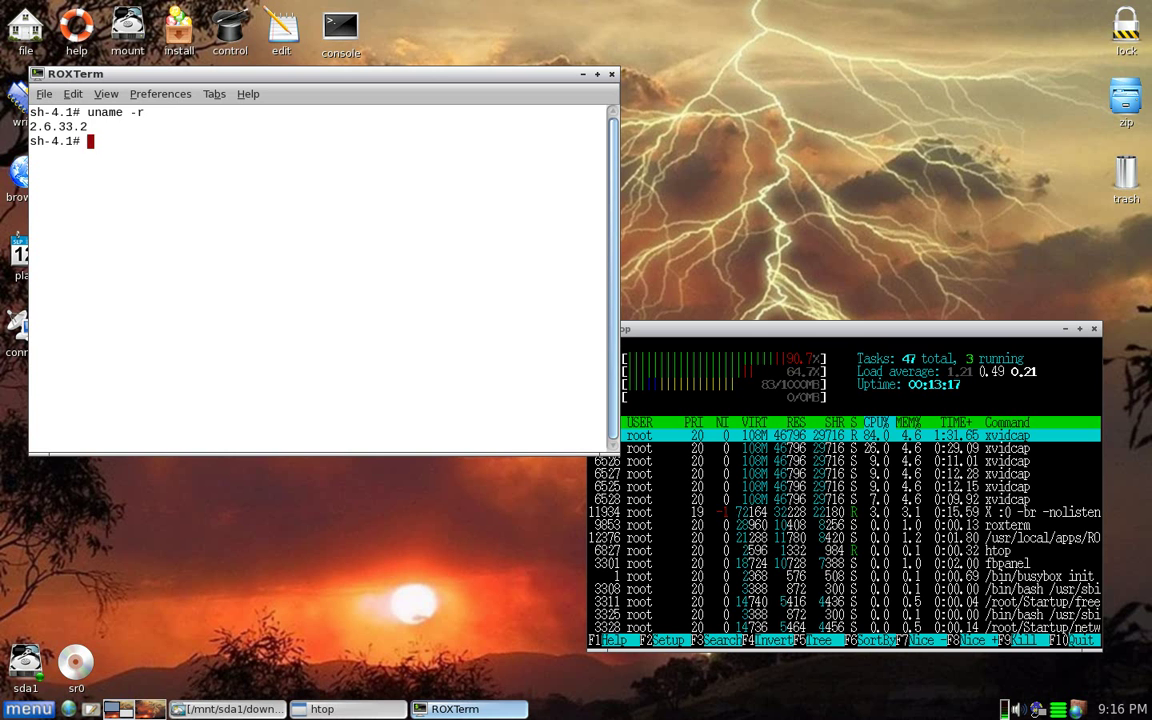
text(exit)
key(Return)
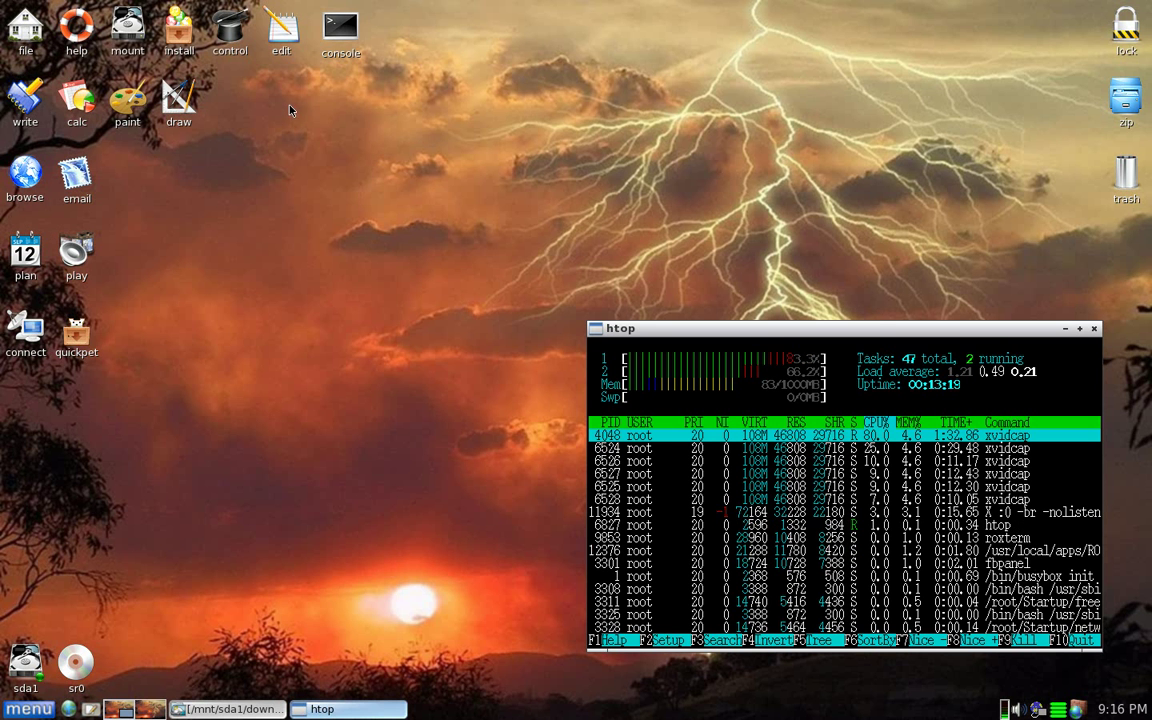
Open the AbiWord word processor, view its About information, and close the program
click(25, 100)
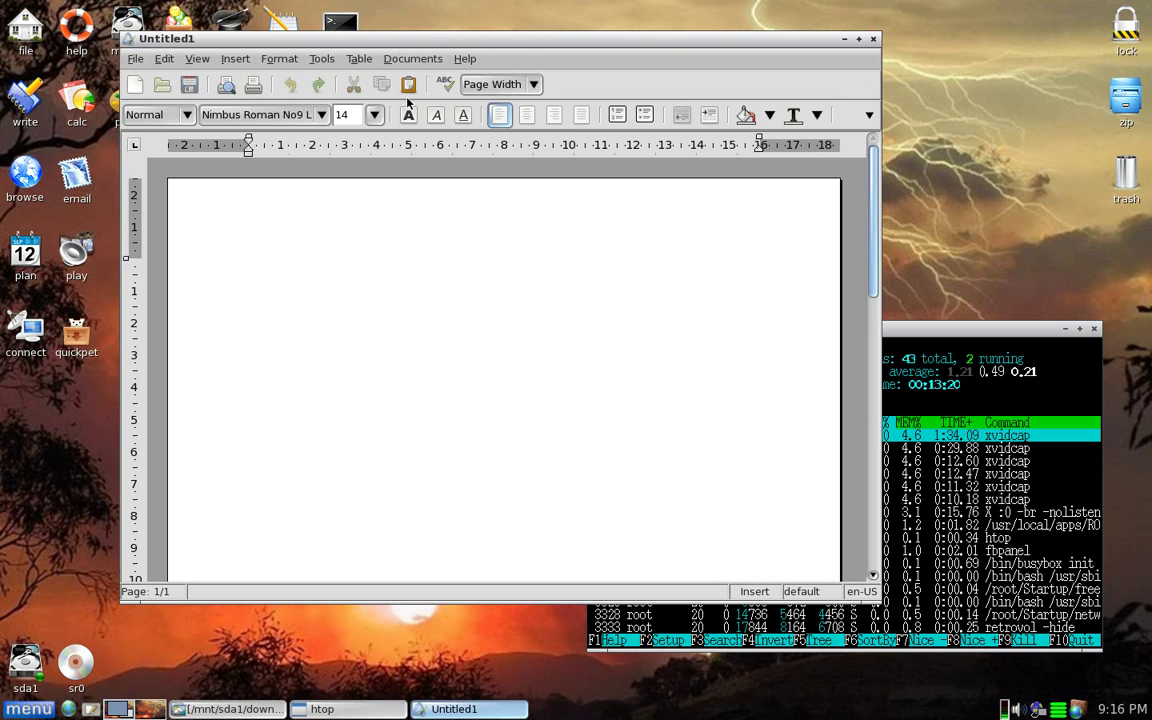
click(465, 65)
click(467, 67)
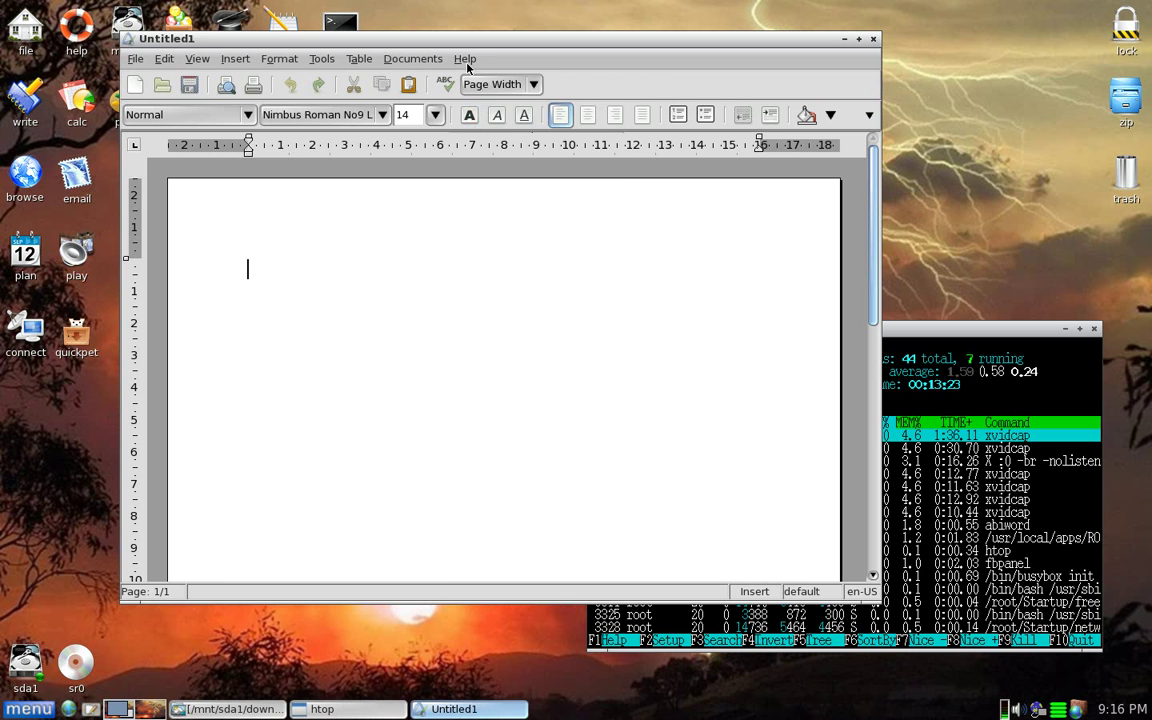
click(467, 67)
click(490, 185)
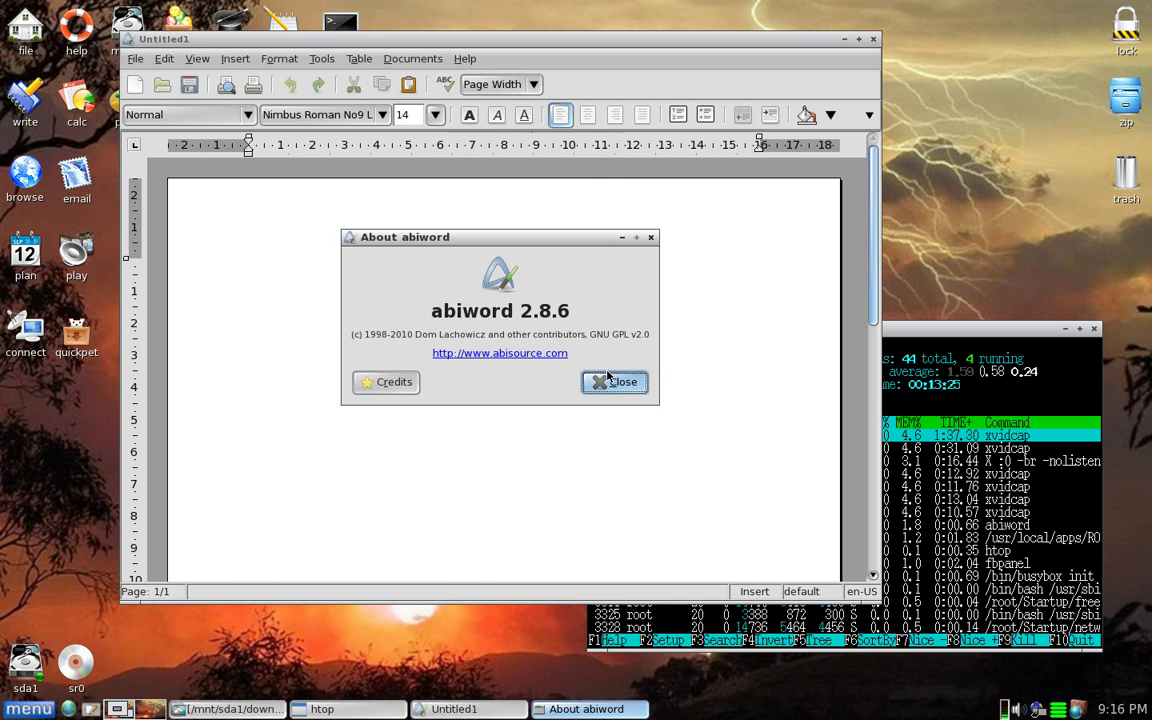
click(608, 378)
click(873, 38)
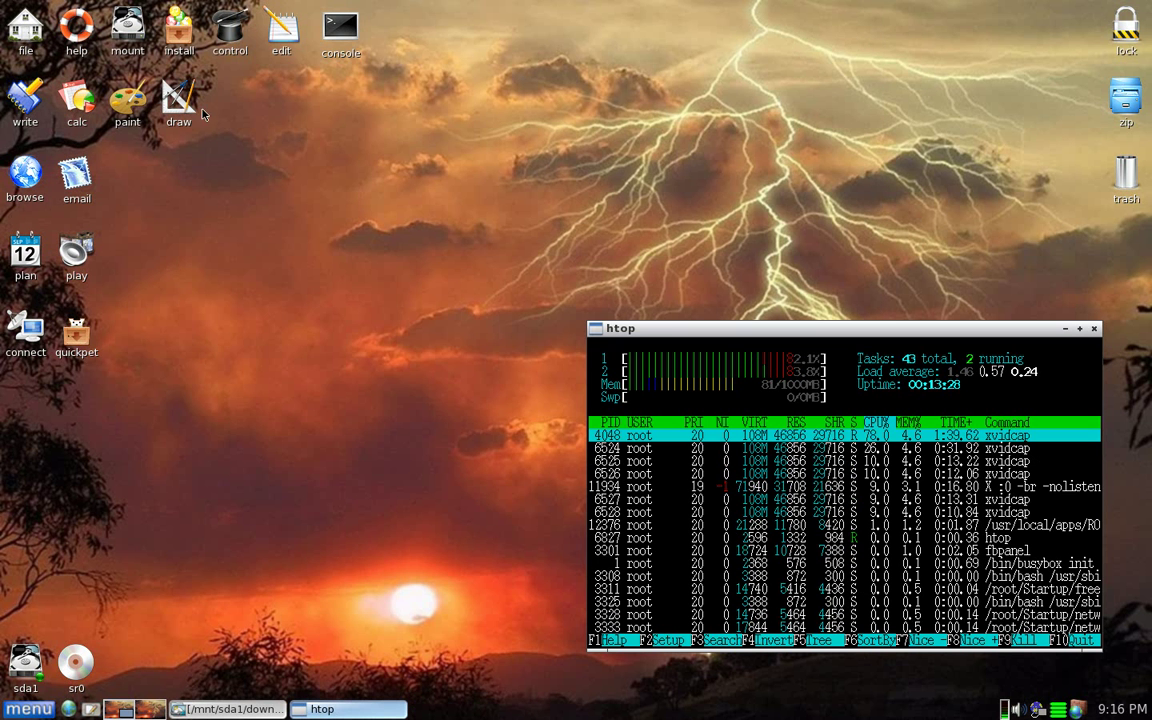
Open the Gnumeric spreadsheet, view its About information, and close the program
click(87, 113)
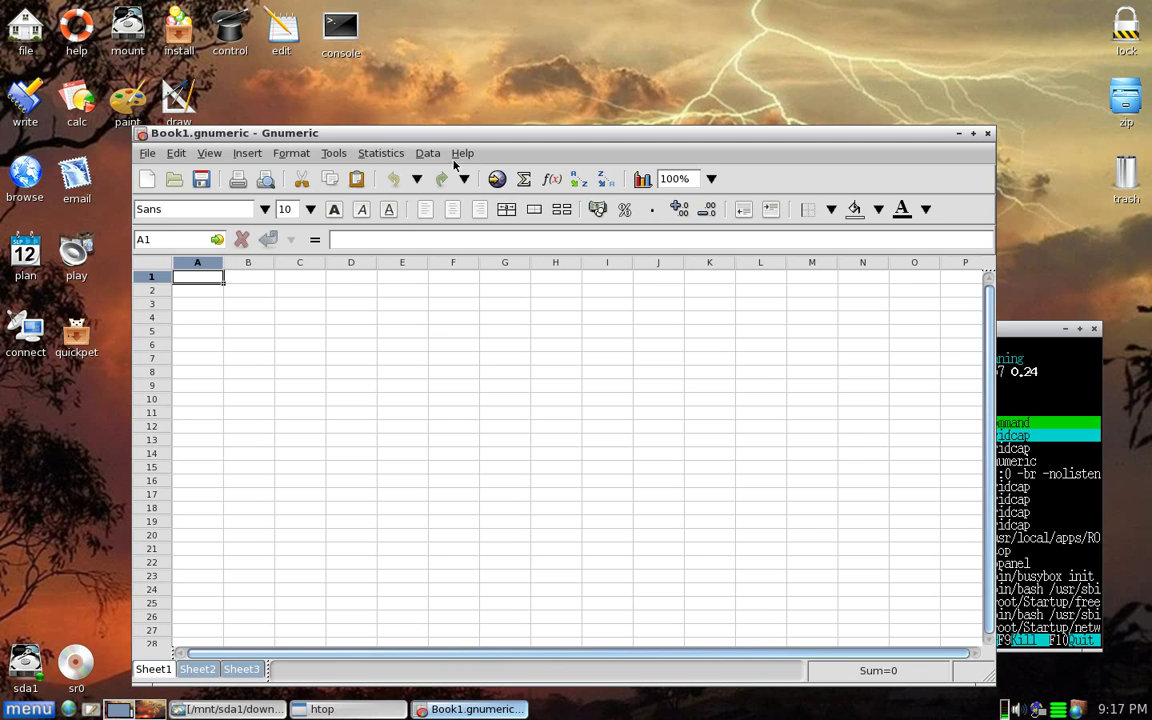
click(462, 153)
click(485, 266)
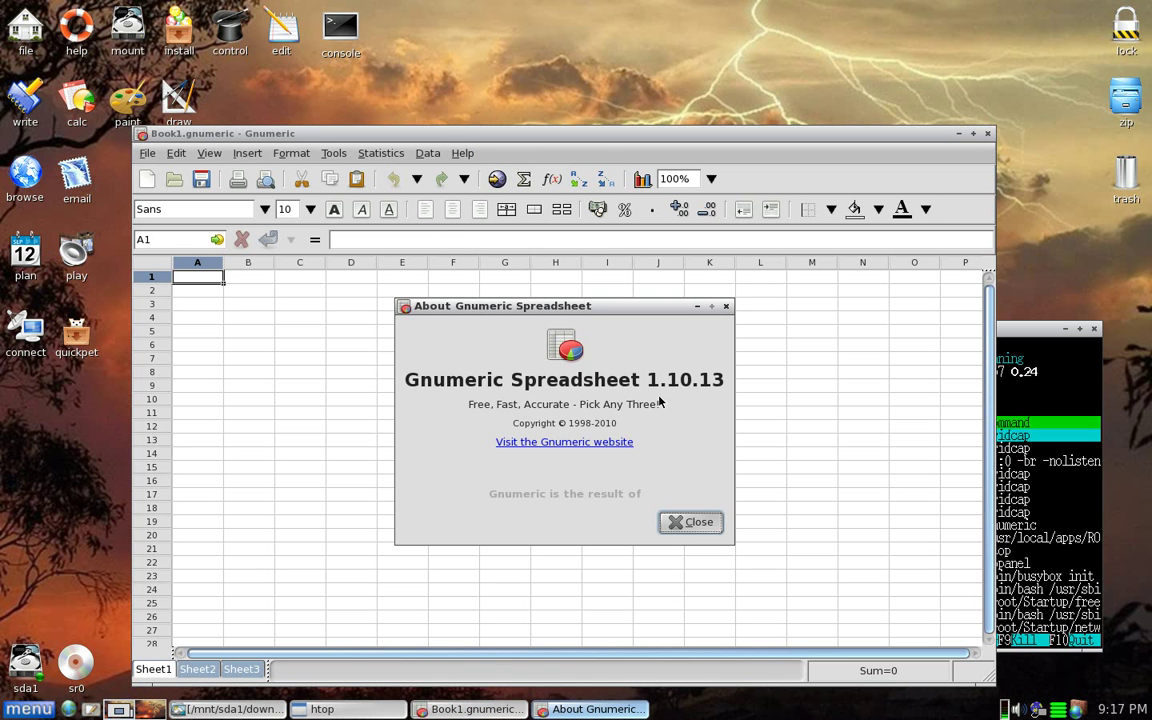
click(727, 306)
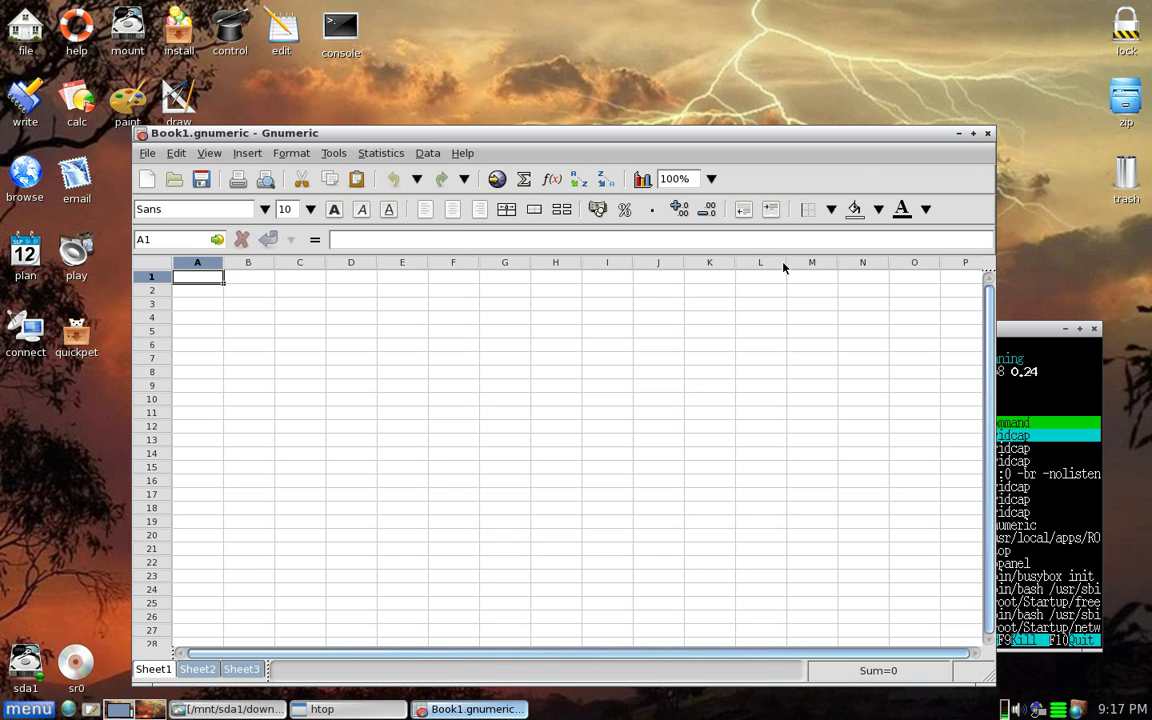
click(987, 133)
Open and close the mtPaint image editor, and view the About information of the InkscapeLite drawing program before closing it
click(138, 110)
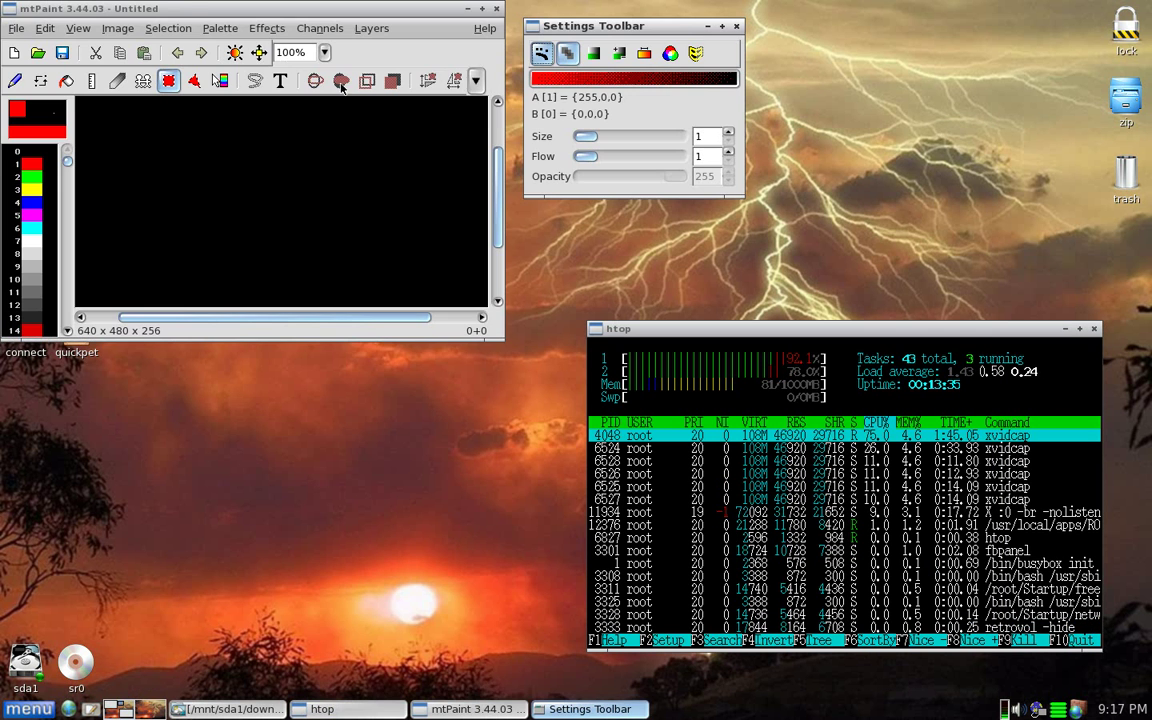
click(498, 10)
click(168, 108)
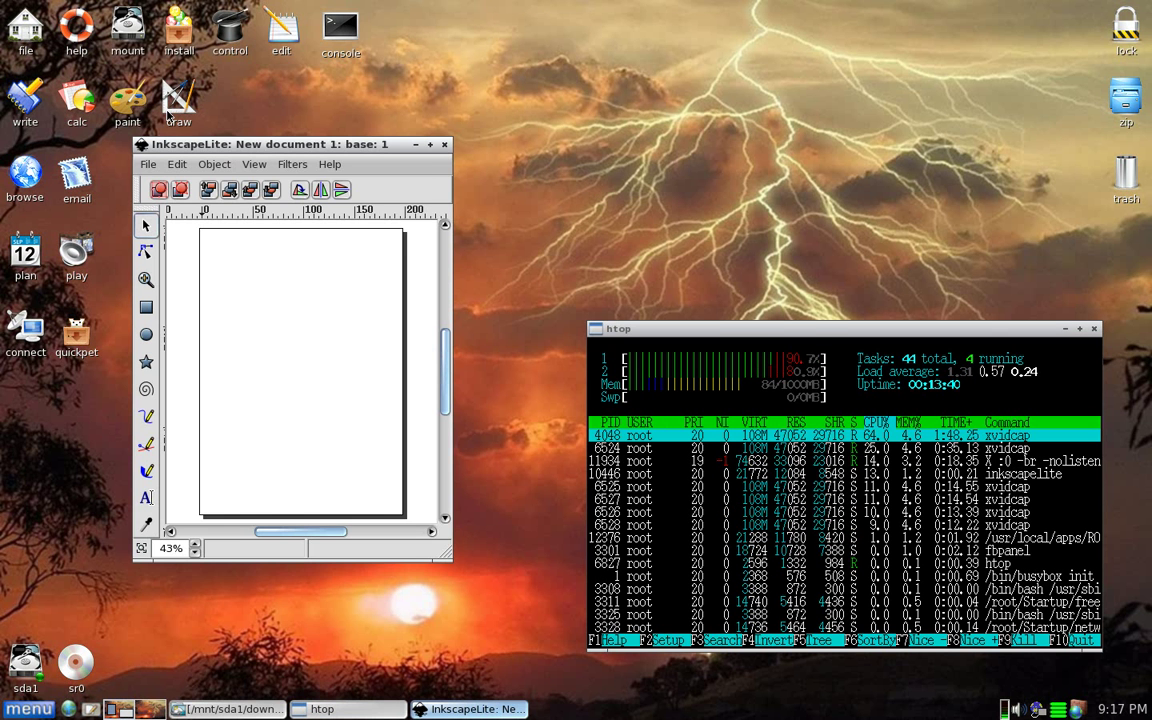
click(334, 166)
click(370, 180)
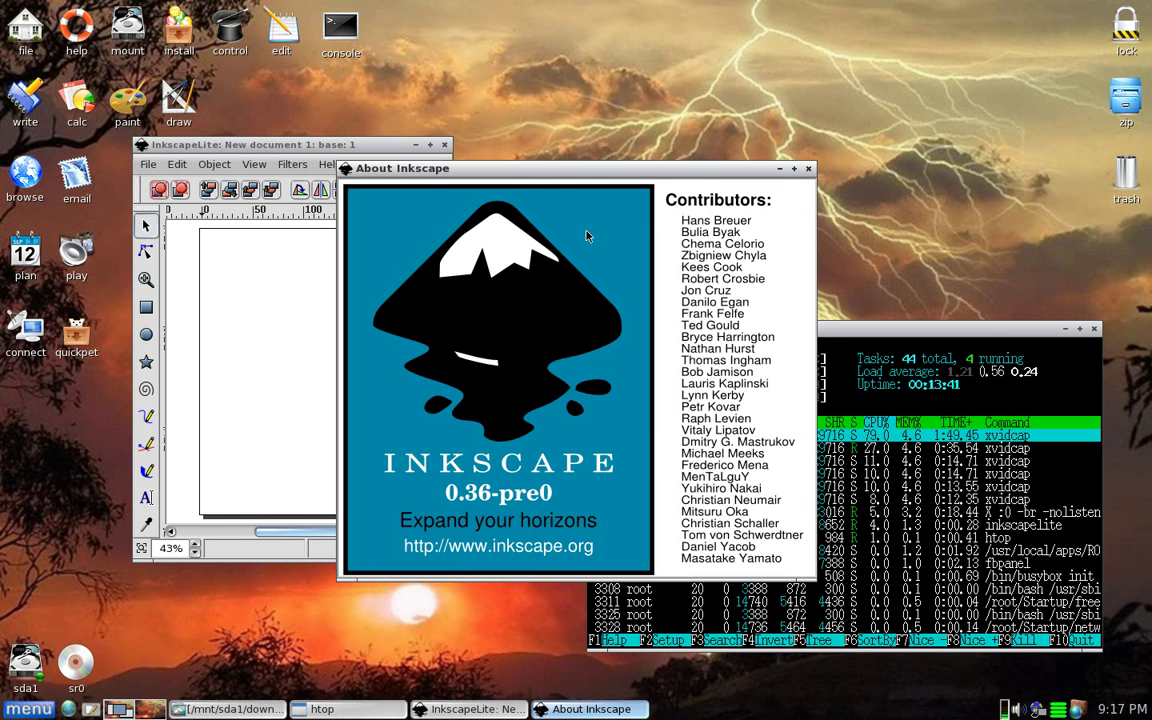
click(445, 145)
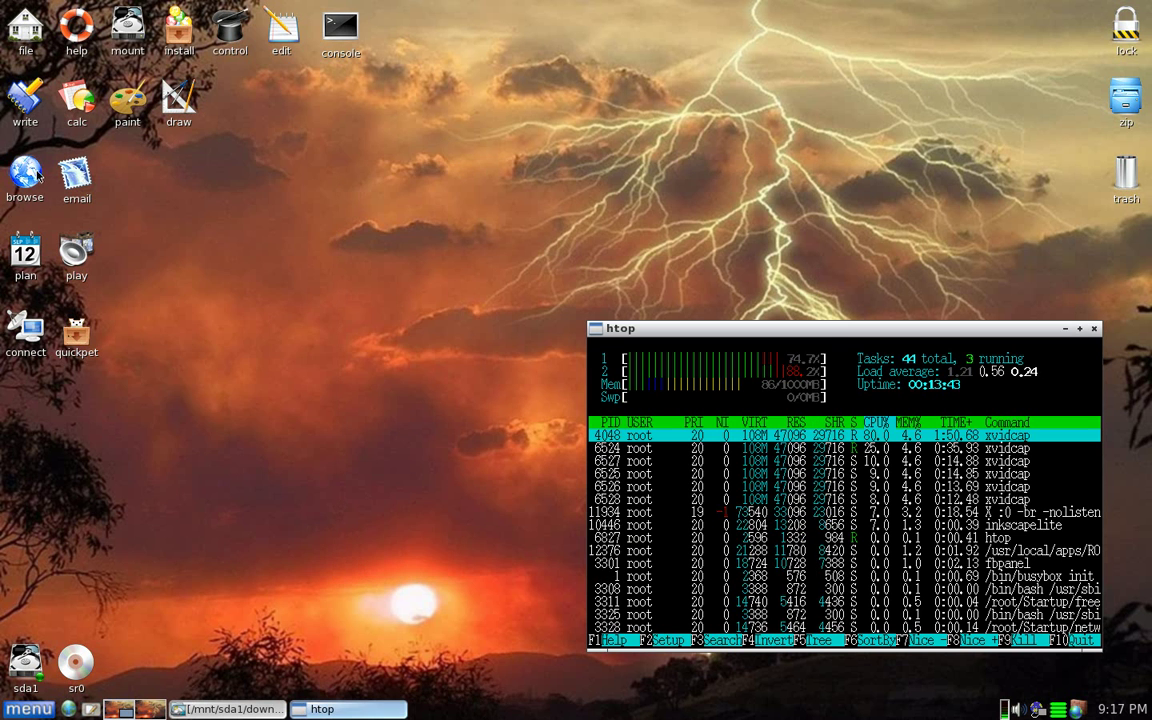
View and close the Browser Installer, and open the Sylpheed mail client, cancelling its mailbox and account setup before closing it
click(34, 160)
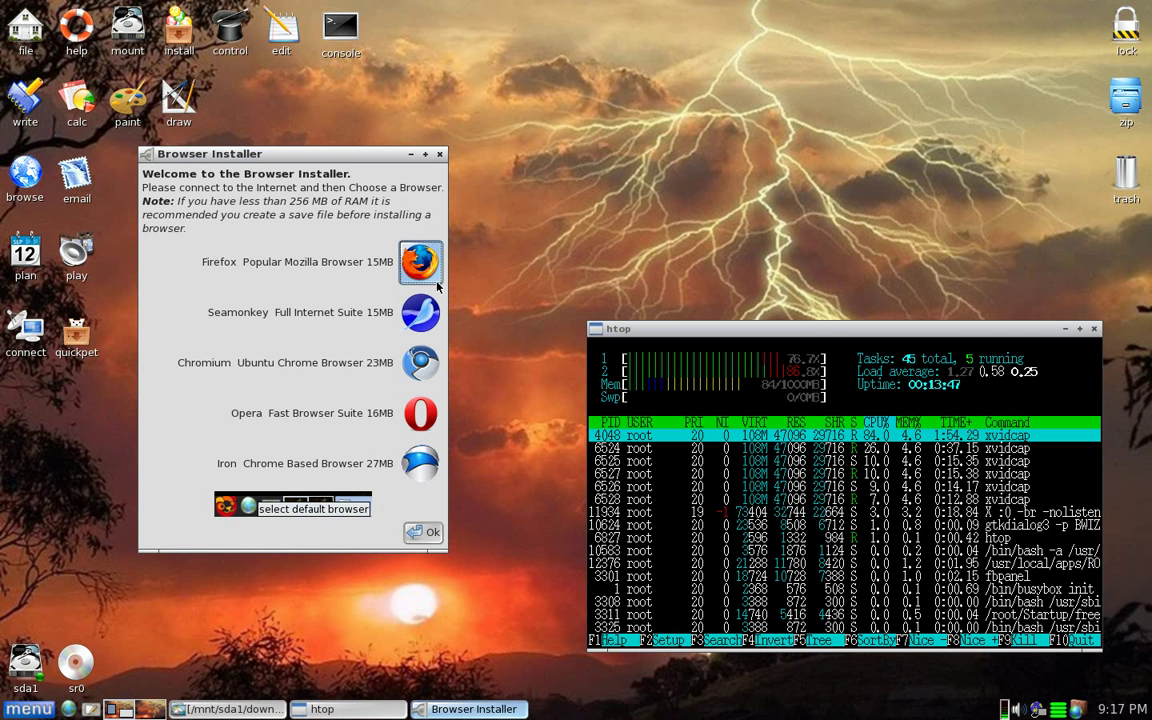
click(439, 154)
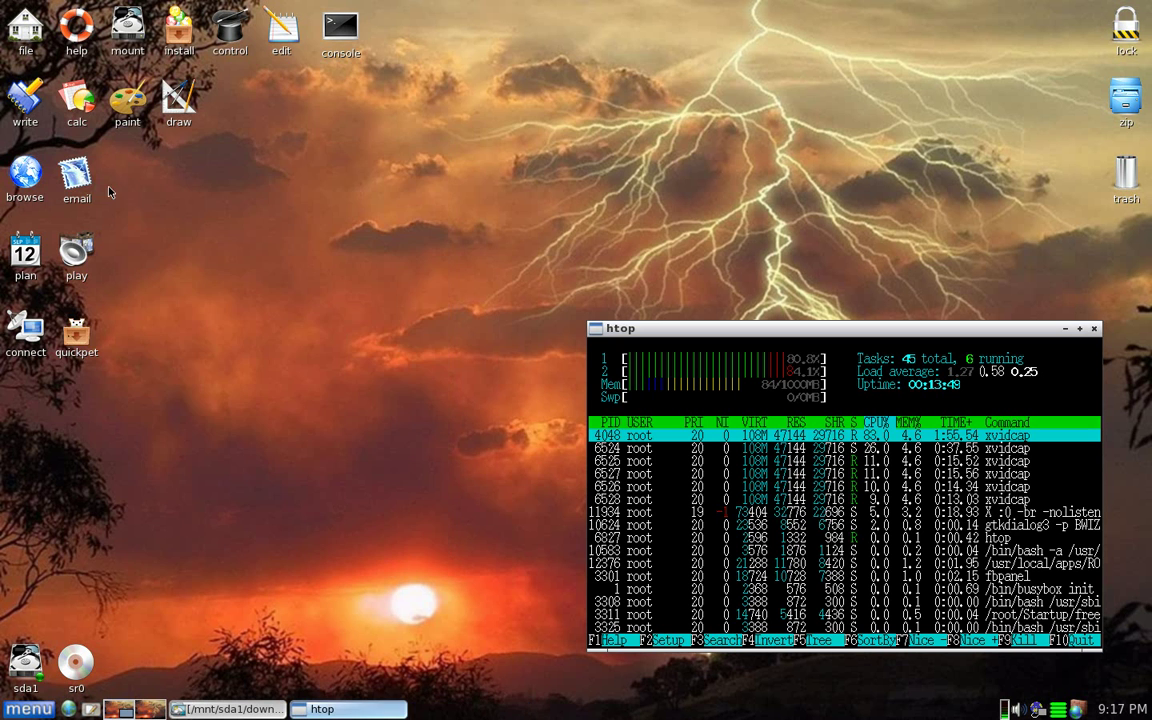
click(77, 177)
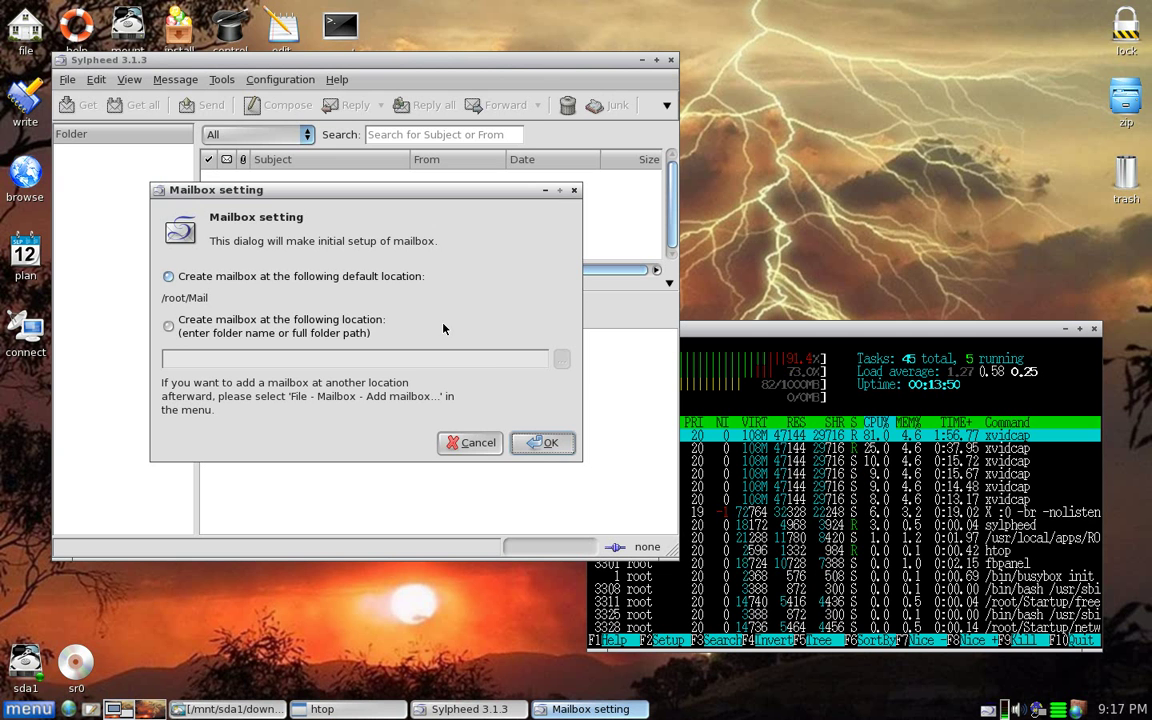
click(472, 443)
click(450, 377)
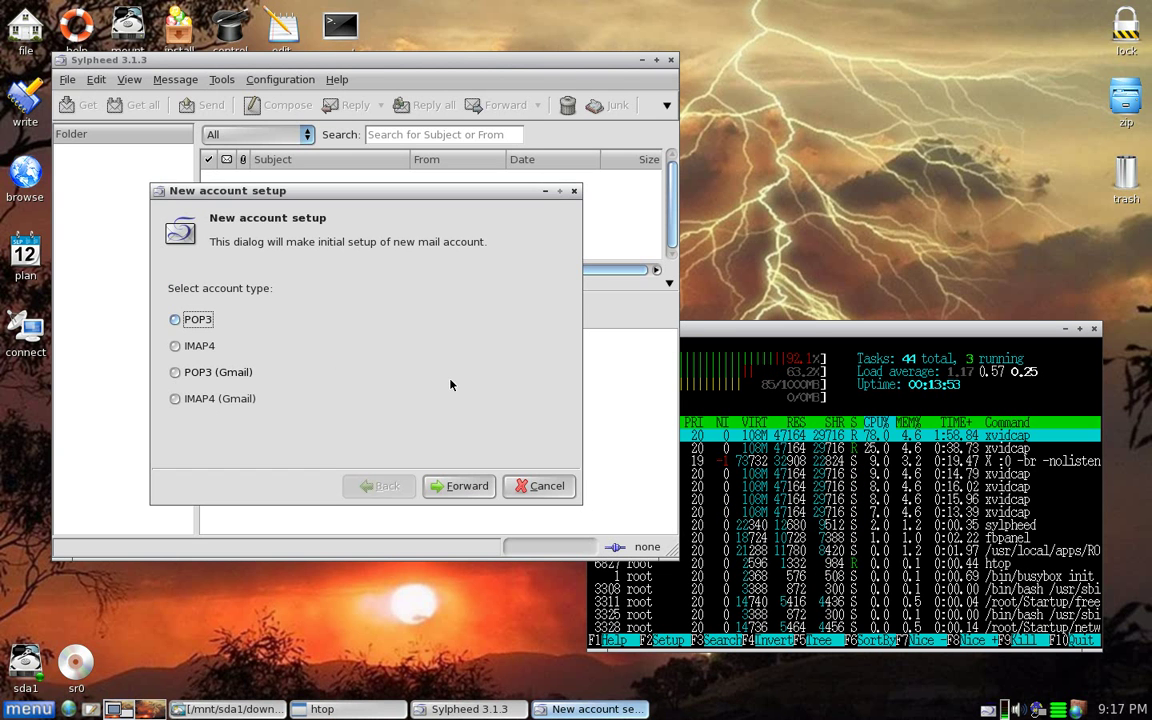
click(553, 494)
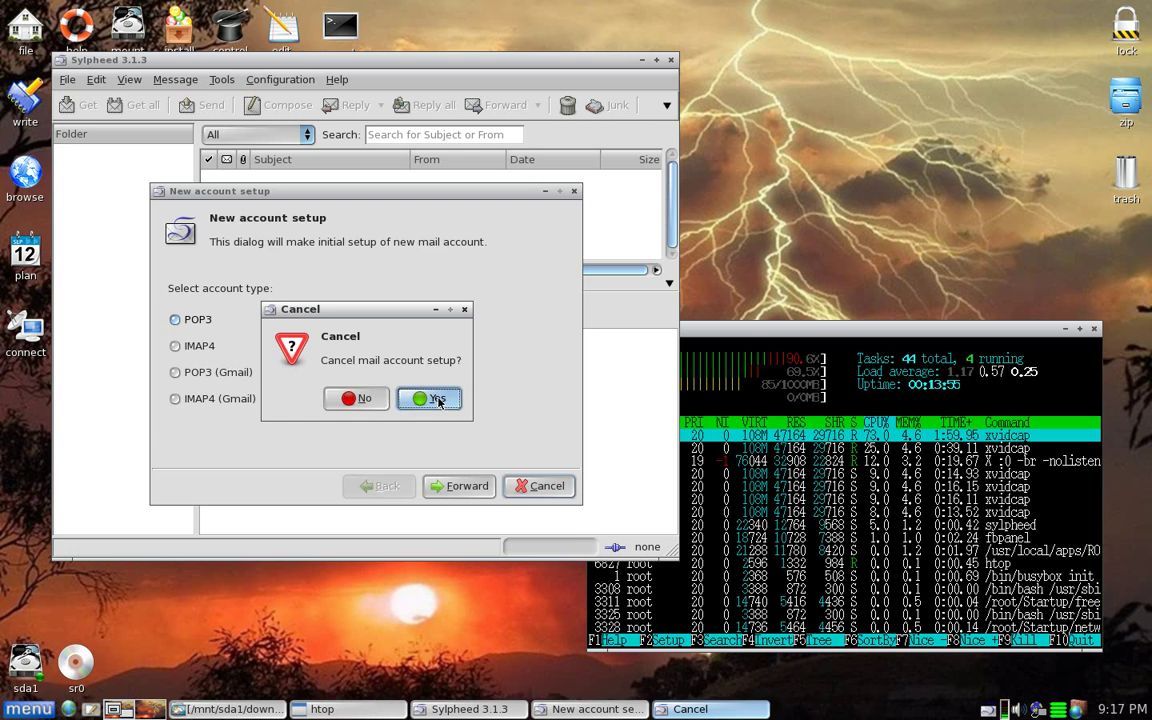
click(436, 399)
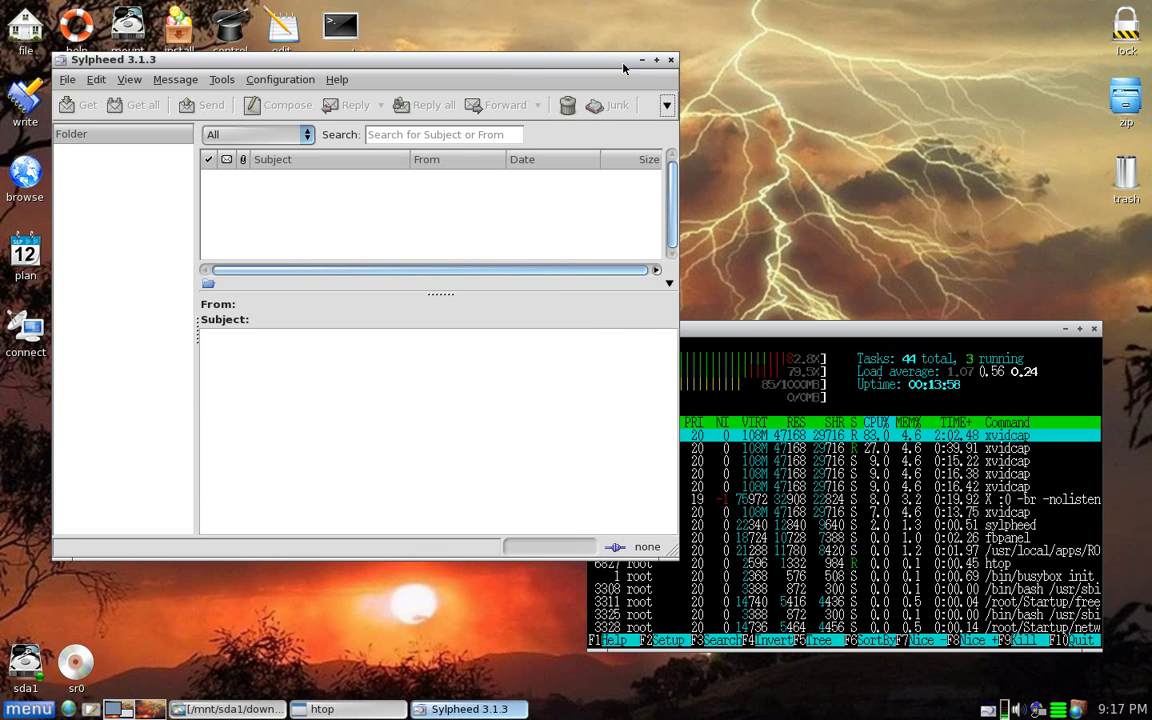
click(671, 60)
View and close the Osmo calendar, and check the About information of GNOME MPlayer before closing the player
click(38, 258)
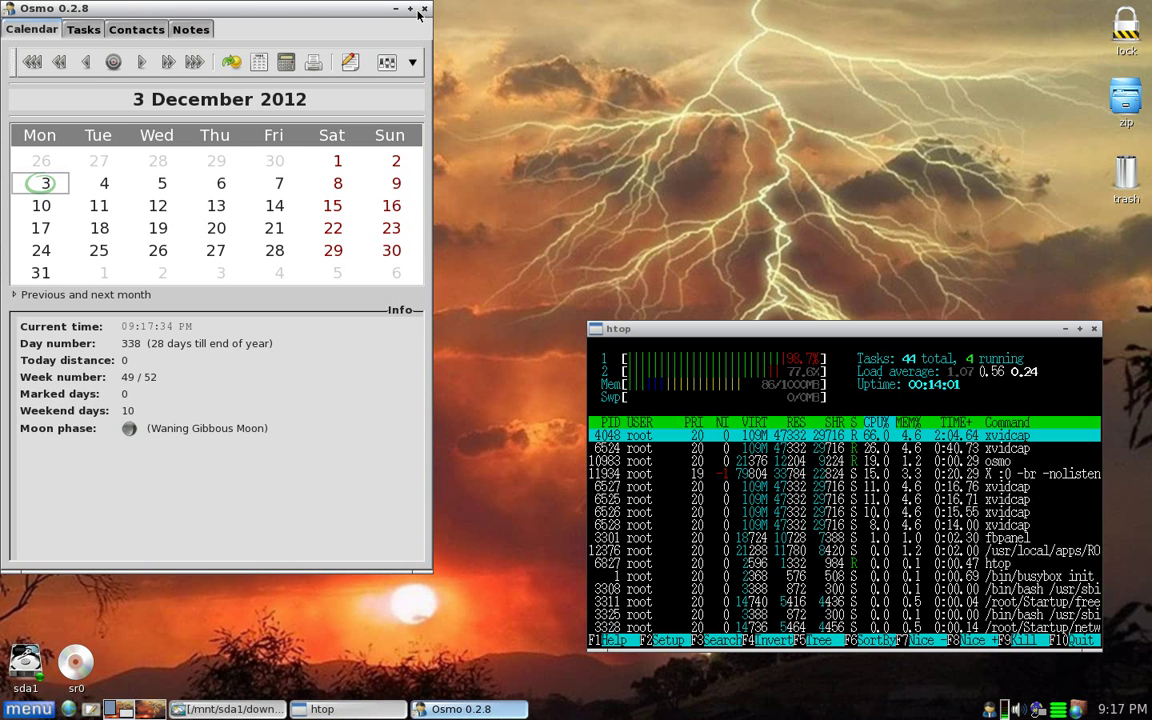
click(423, 9)
click(72, 245)
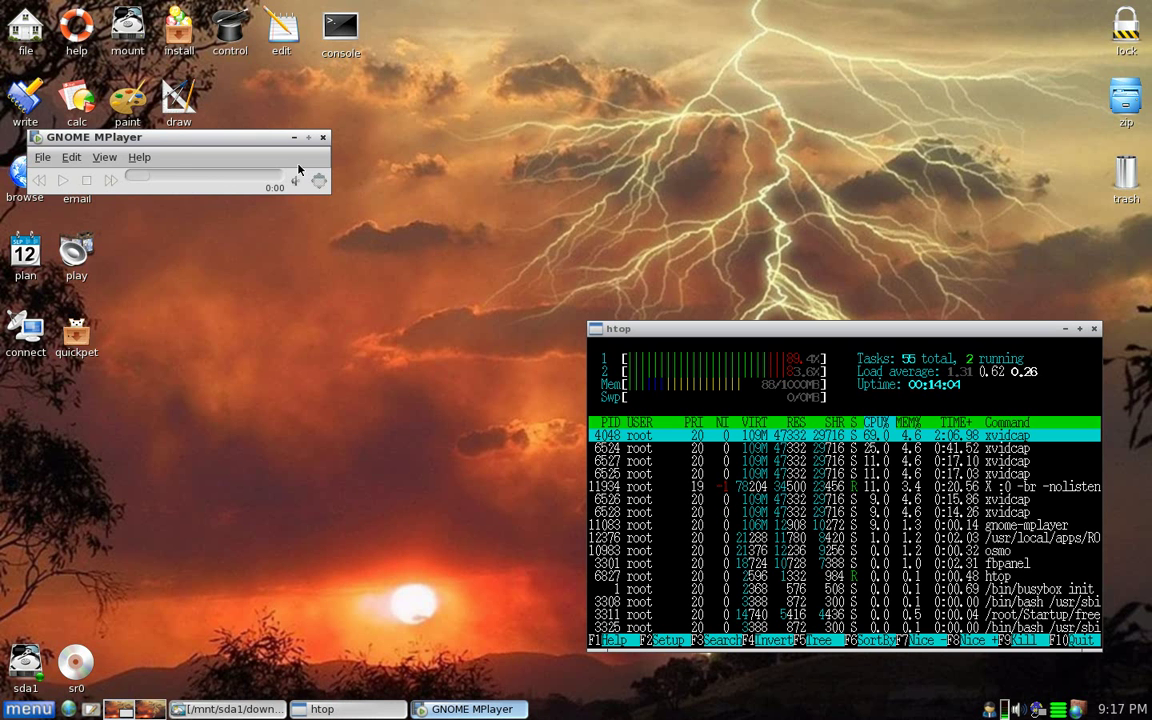
click(142, 160)
click(145, 178)
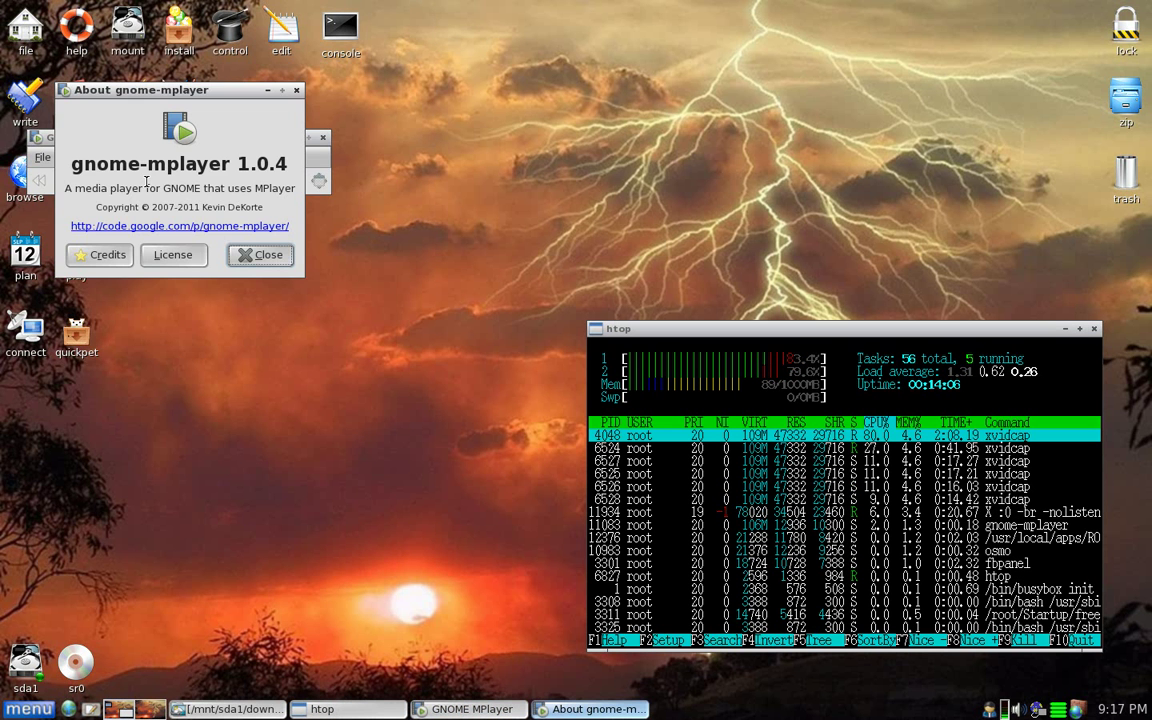
click(262, 254)
click(322, 137)
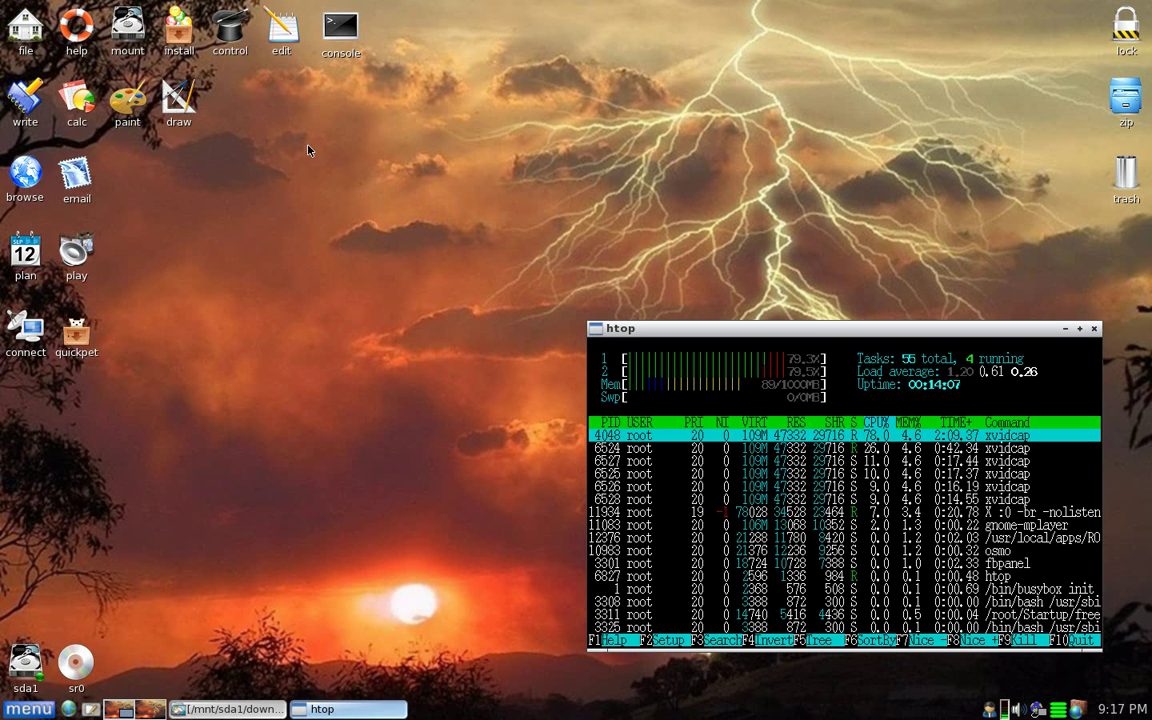
Look through Quickpet's Internet Pets, Useful Pets, Sfs Get, Drivers and News sections, and close Quickpet
click(75, 332)
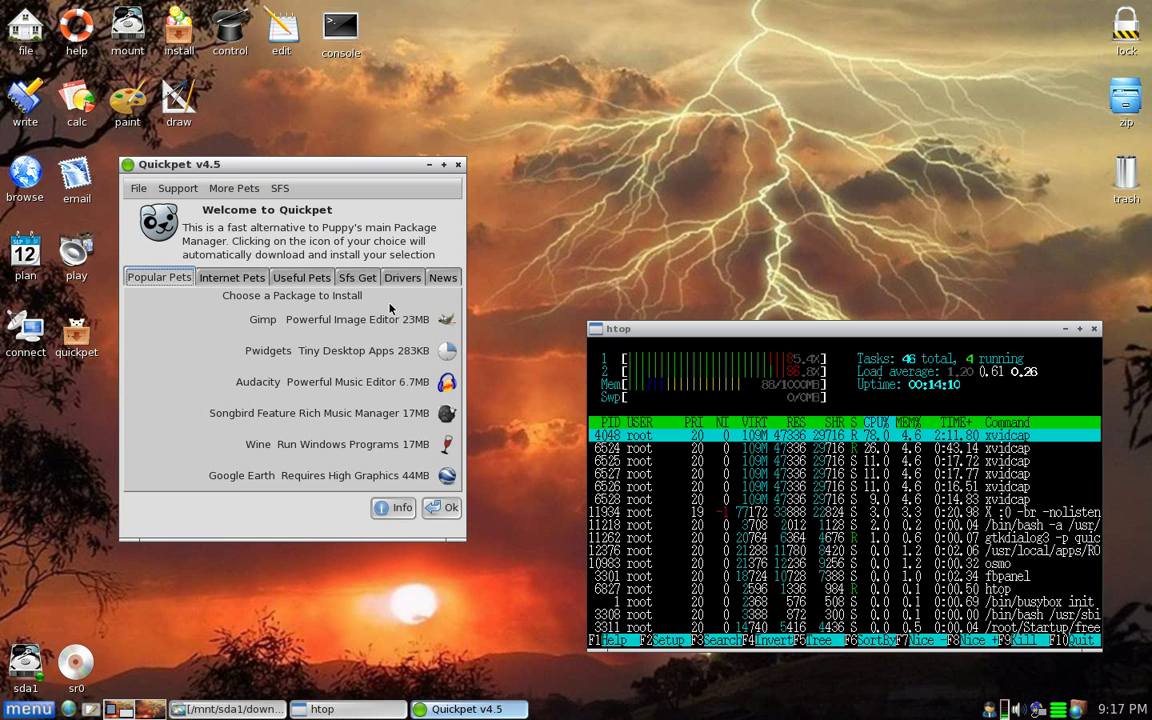
click(237, 281)
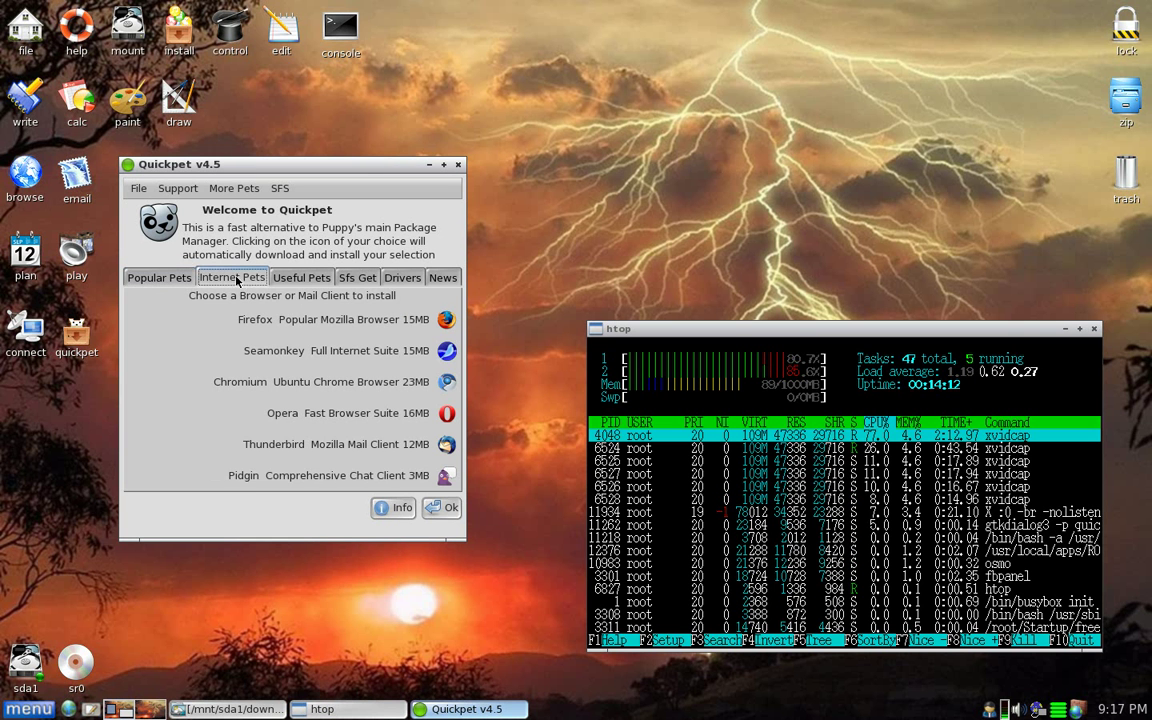
click(297, 281)
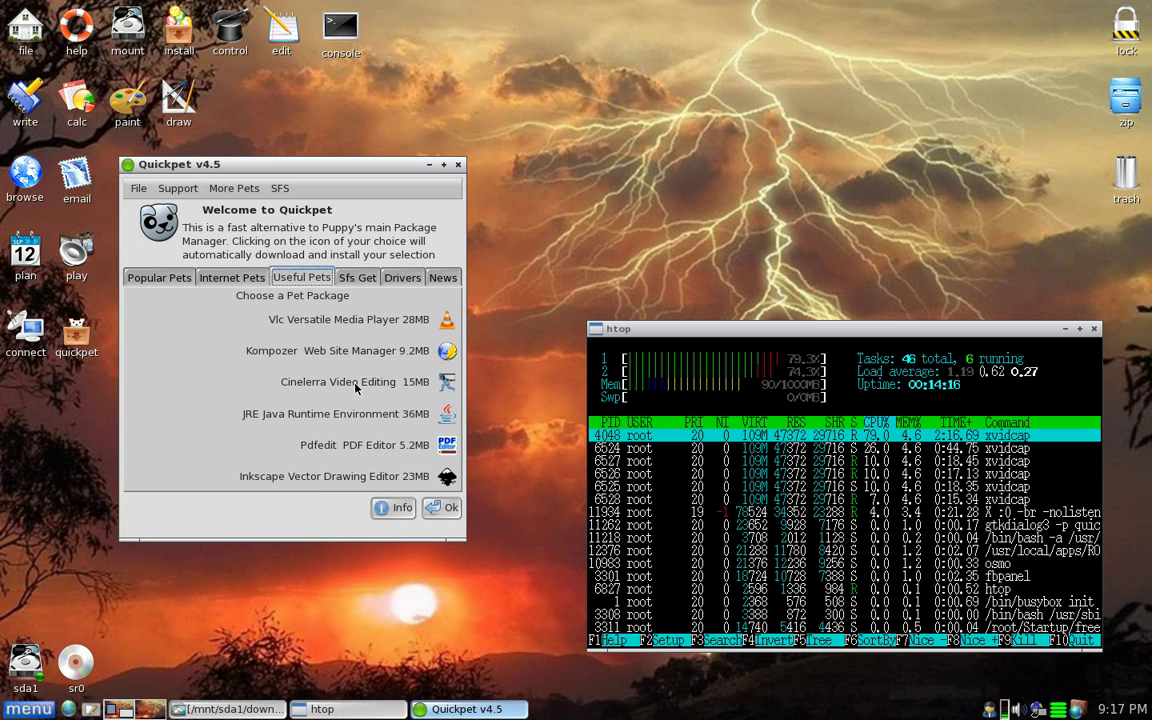
click(362, 279)
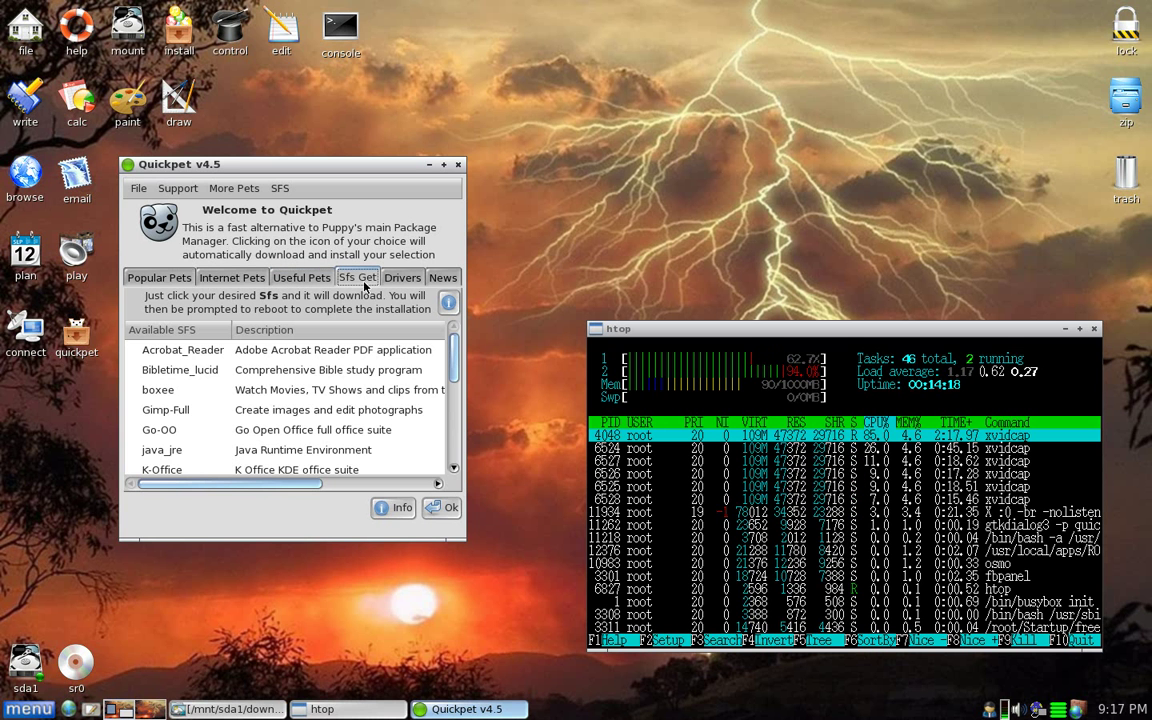
scroll(450, 385, down, 3)
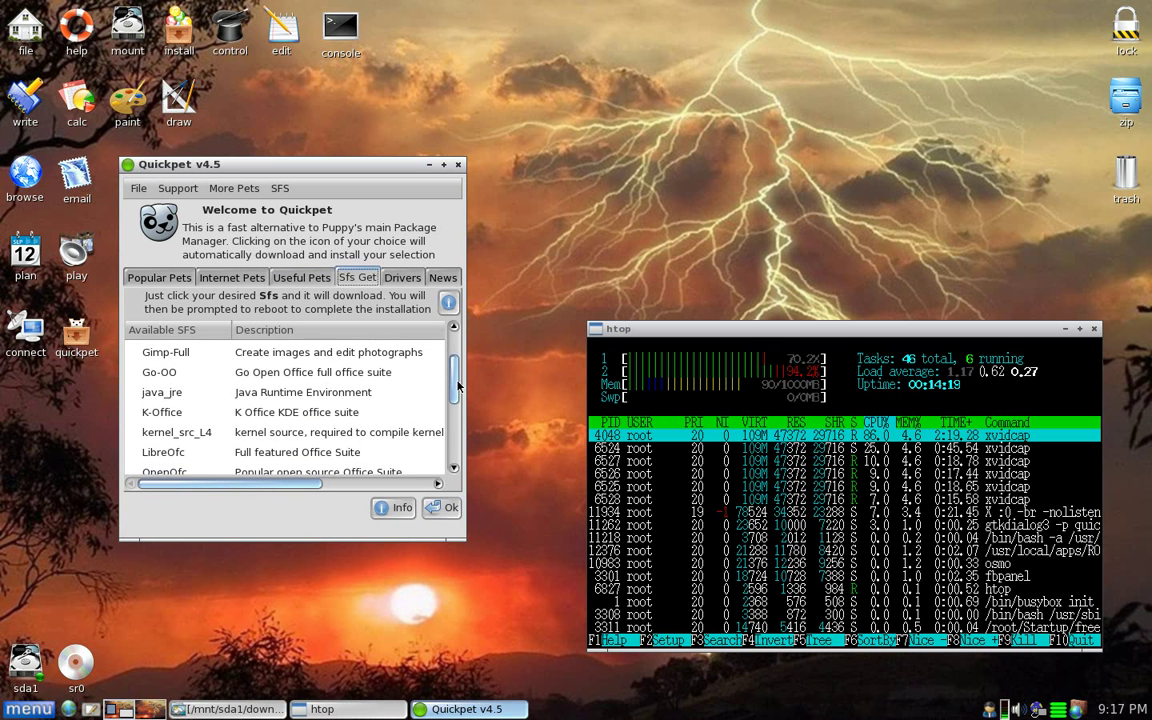
drag(457, 393, 461, 444)
click(401, 279)
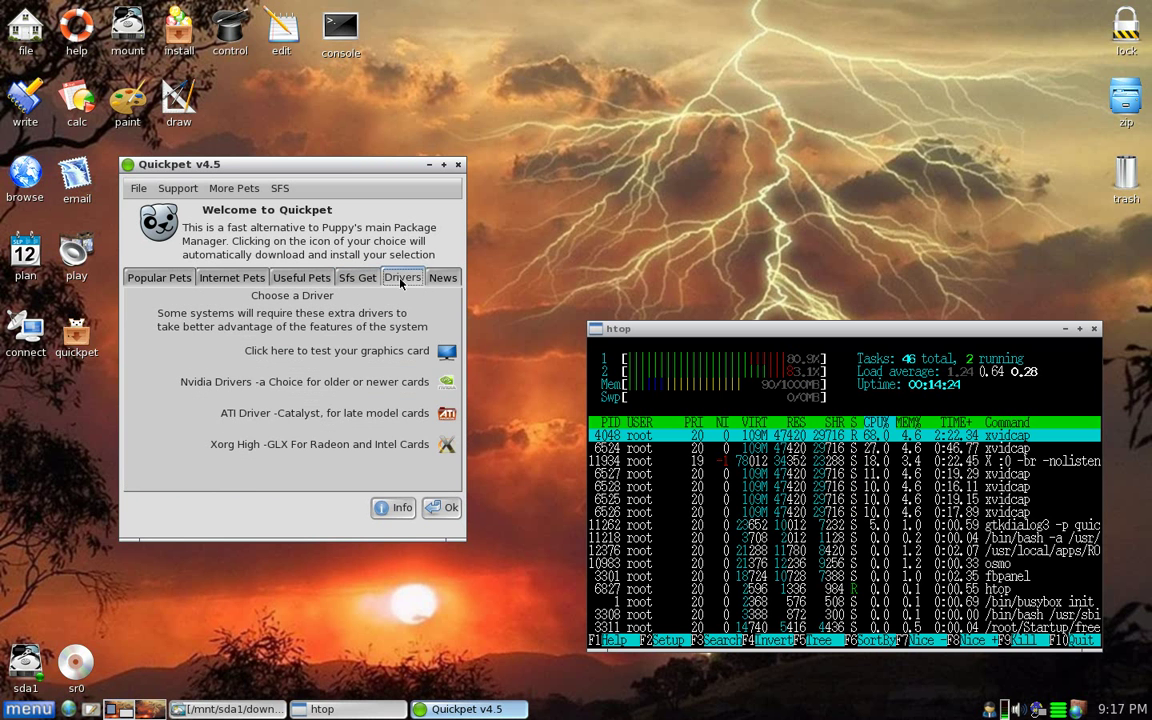
click(445, 283)
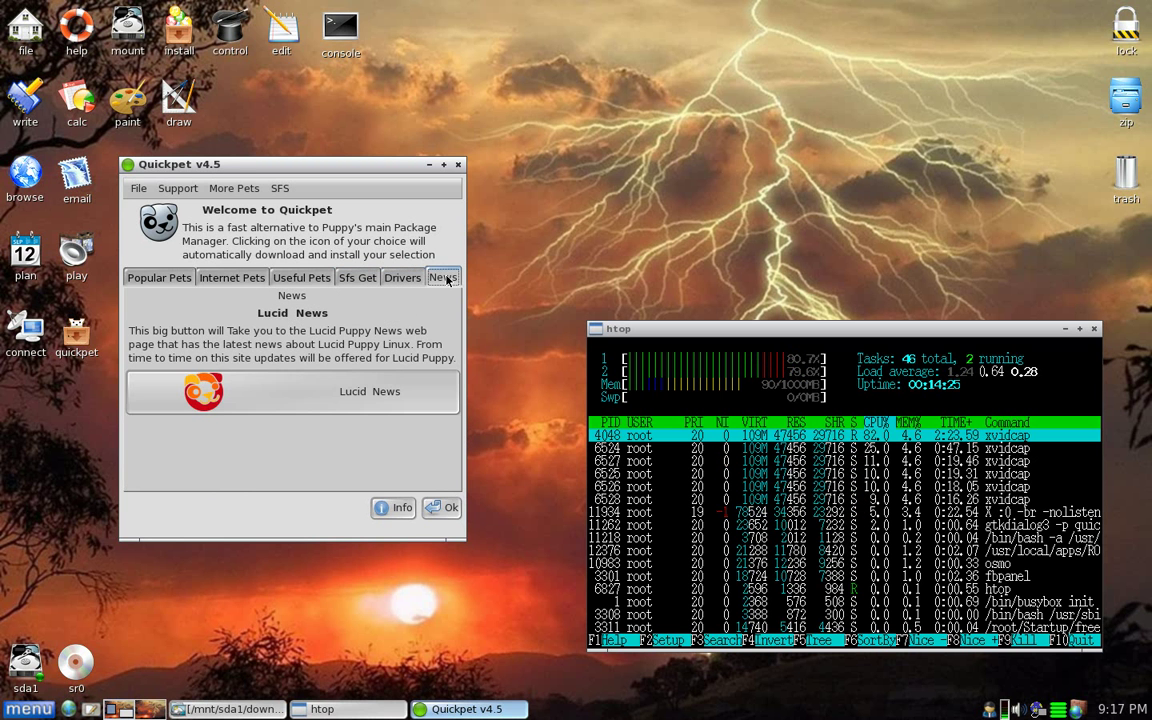
click(458, 164)
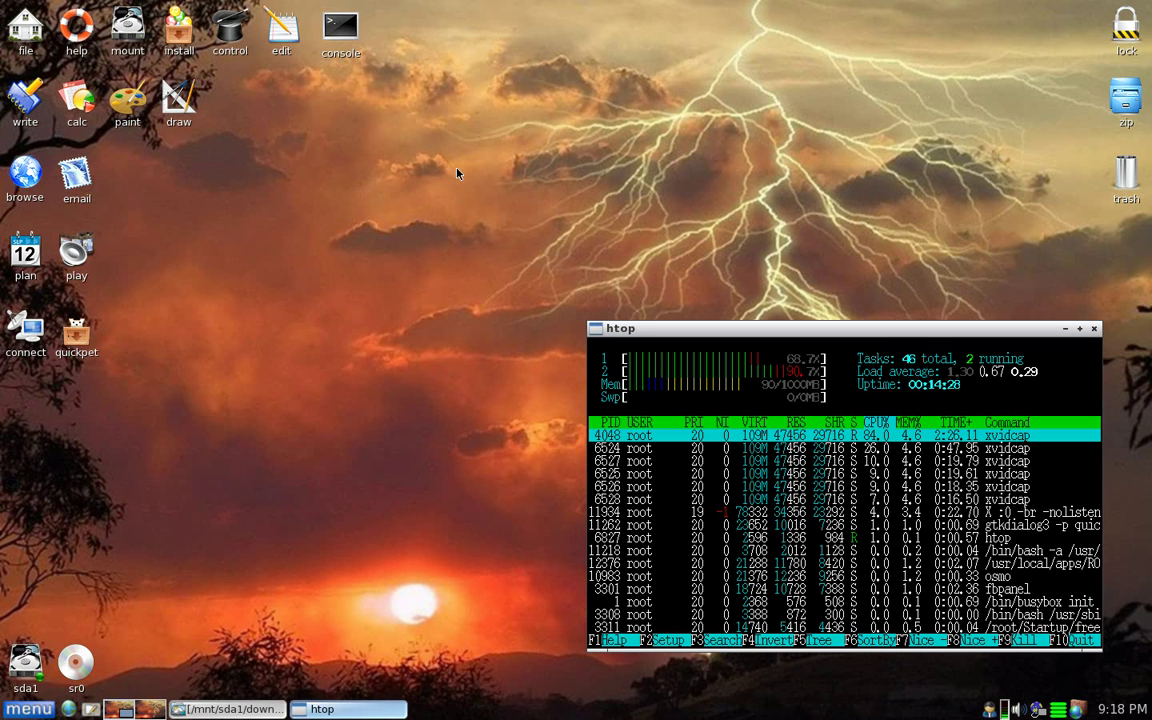
Open the Pburn CD/DVD/Blu-ray writer from the Multimedia applications, view its main window, and close it
click(28, 709)
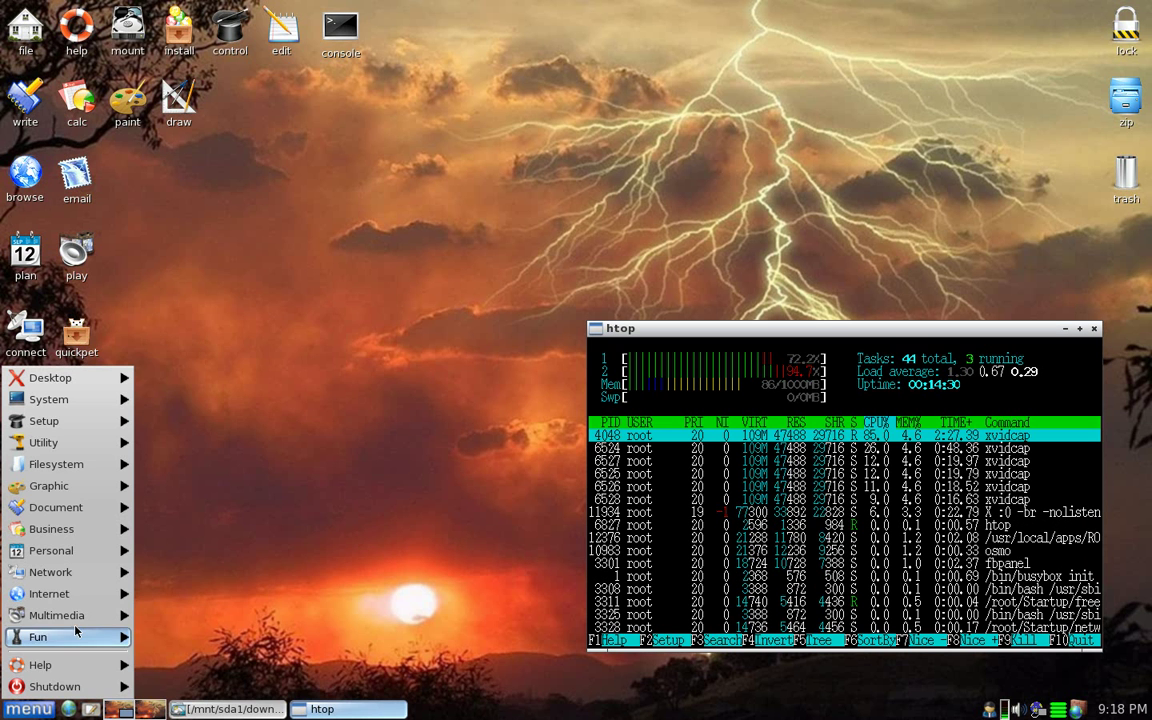
mouse_move(80, 621)
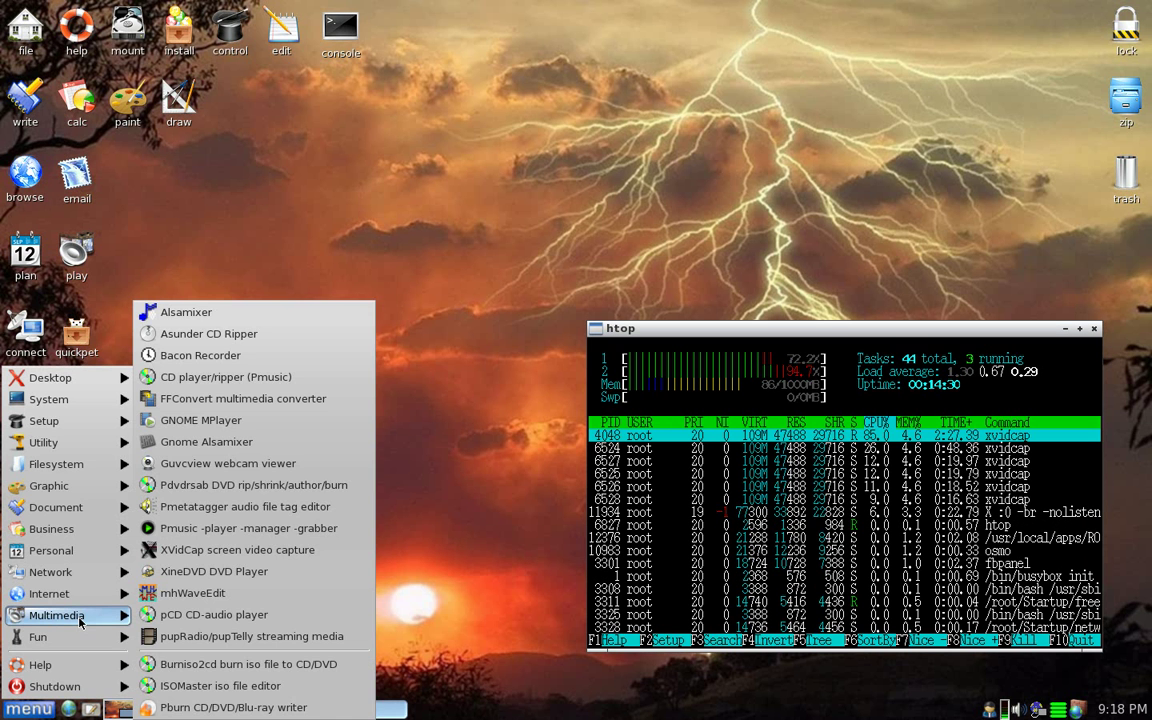
click(220, 707)
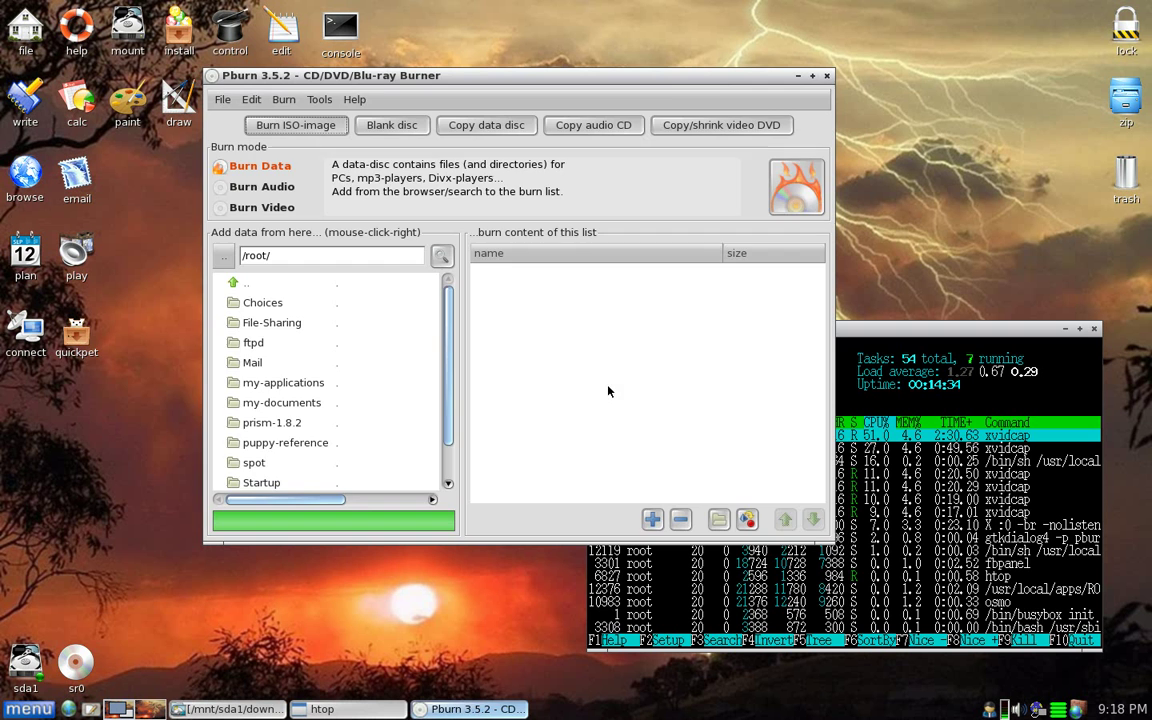
click(826, 75)
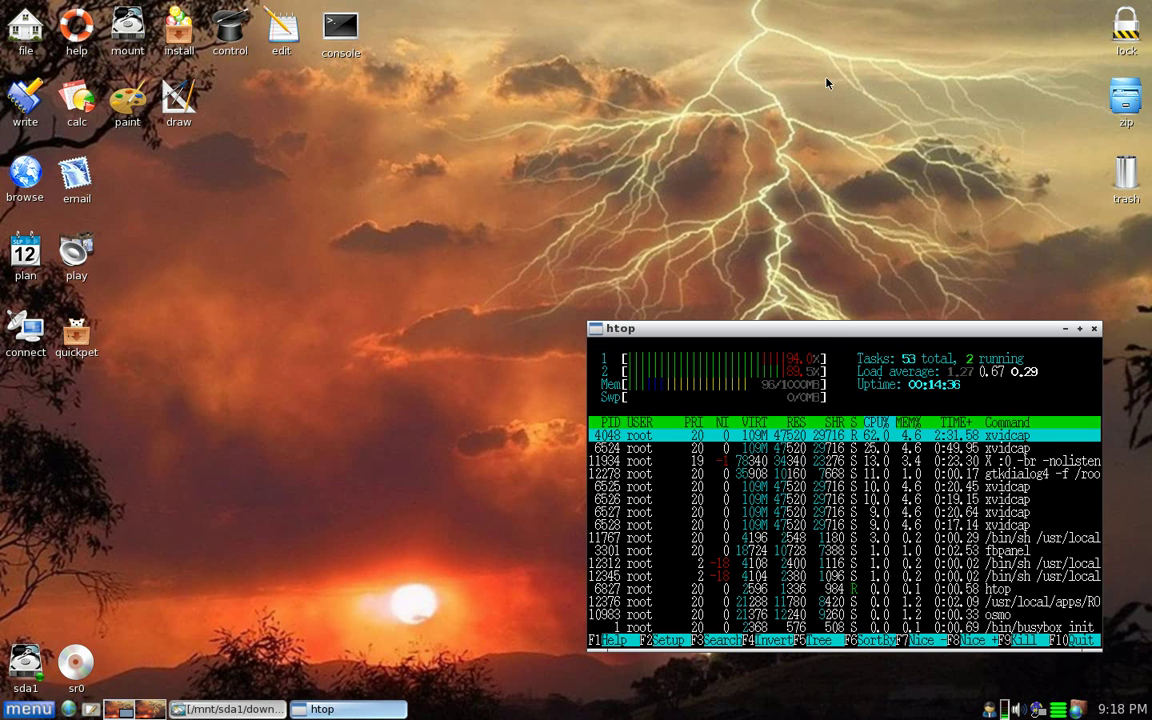
Open the Desktop background settings from the Desktop Settings applications
click(28, 709)
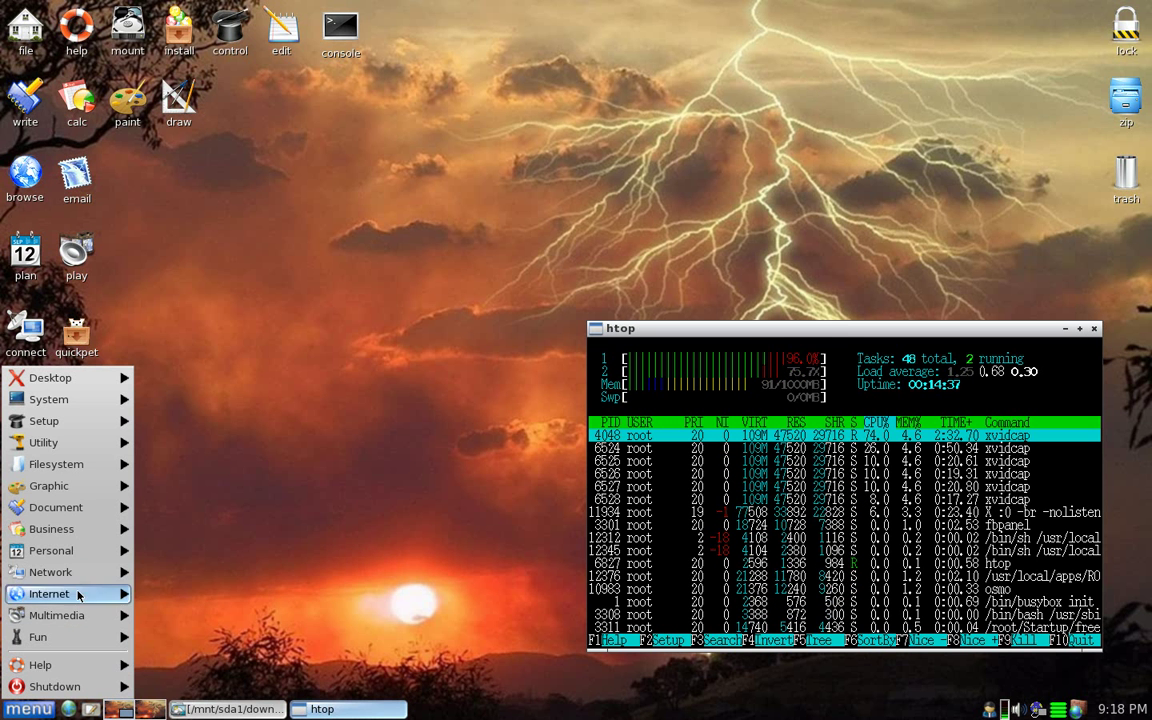
mouse_move(80, 572)
mouse_move(60, 378)
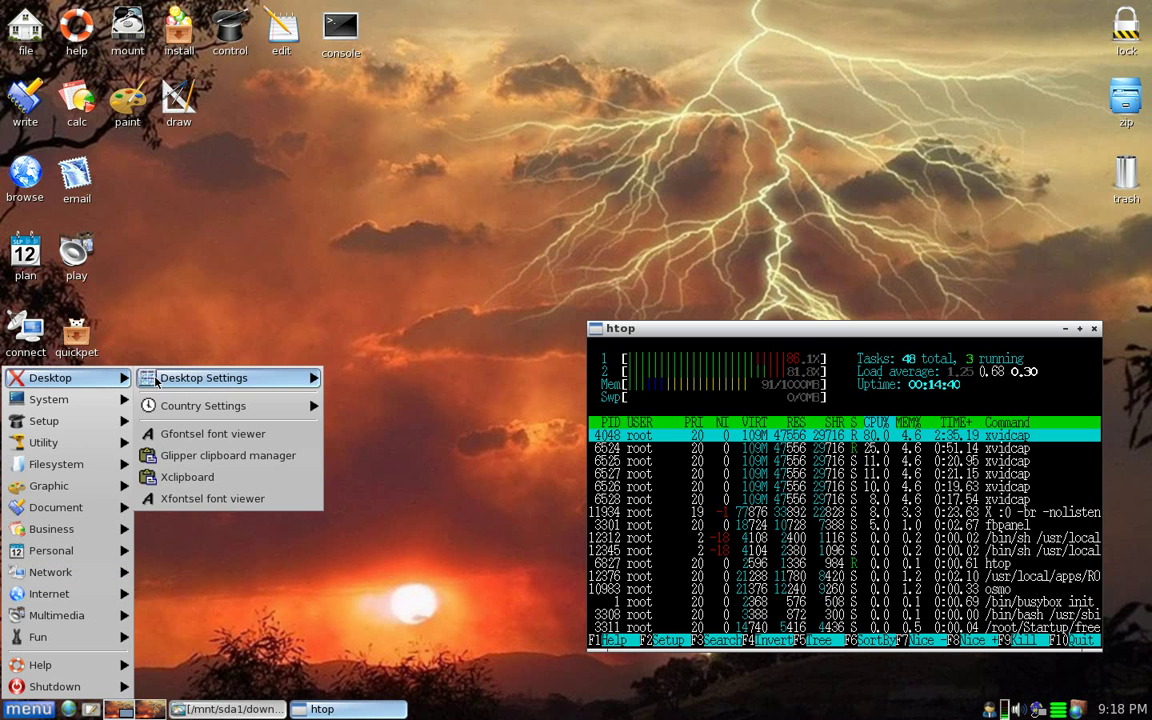
mouse_move(170, 380)
click(410, 491)
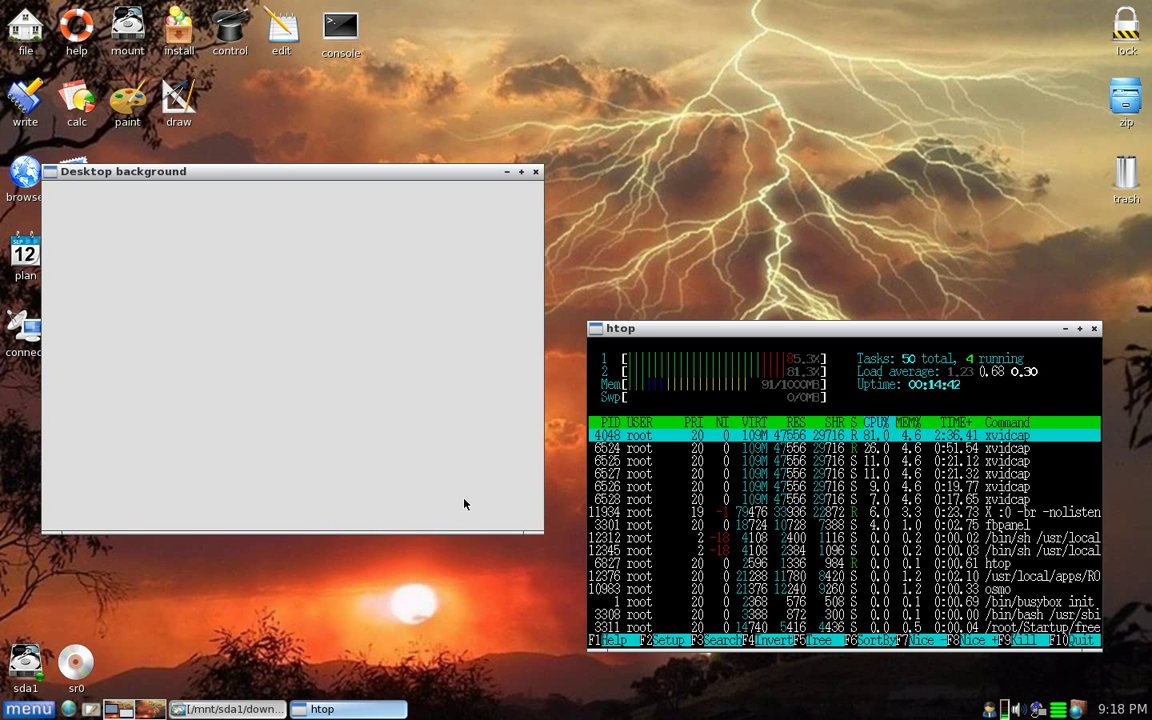
Look through the System, Setup and Filesystem application categories, including the System Status and Config tools
click(28, 709)
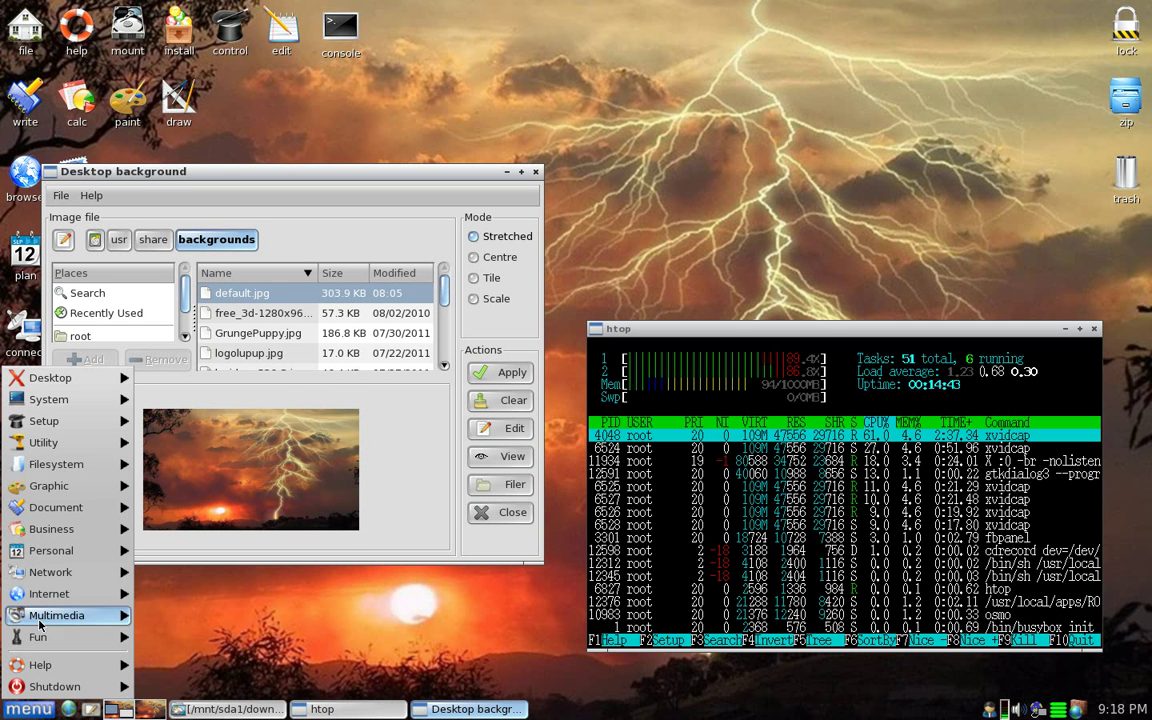
mouse_move(86, 405)
mouse_move(172, 402)
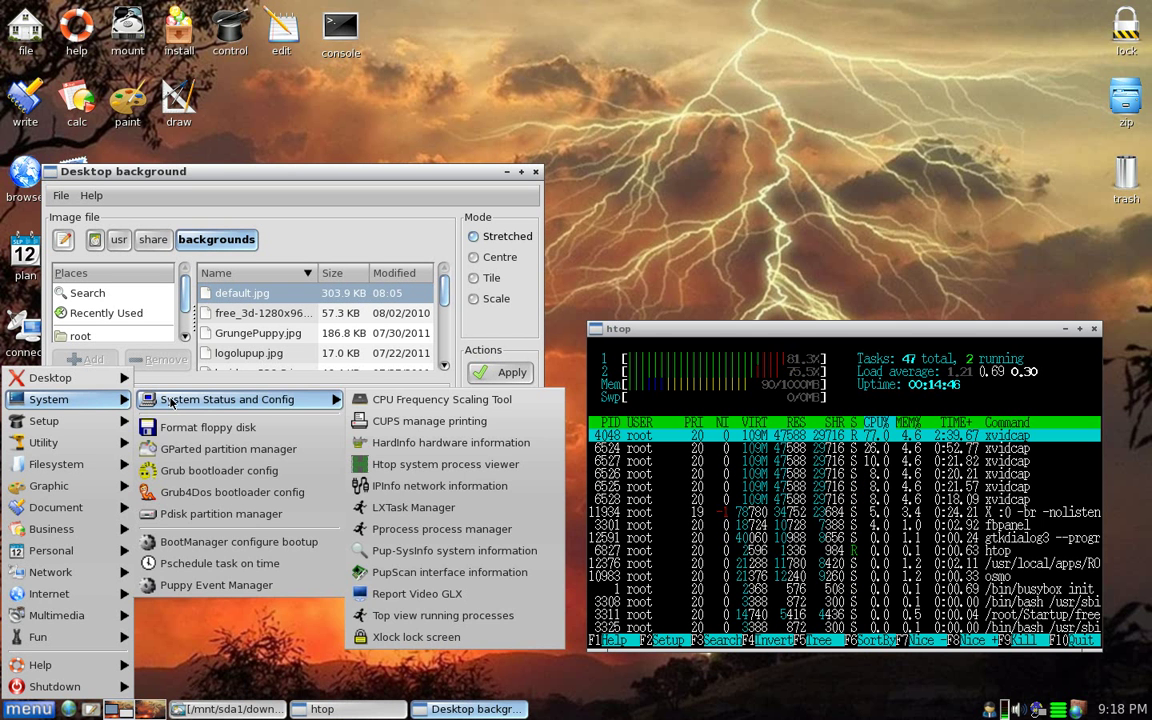
mouse_move(74, 428)
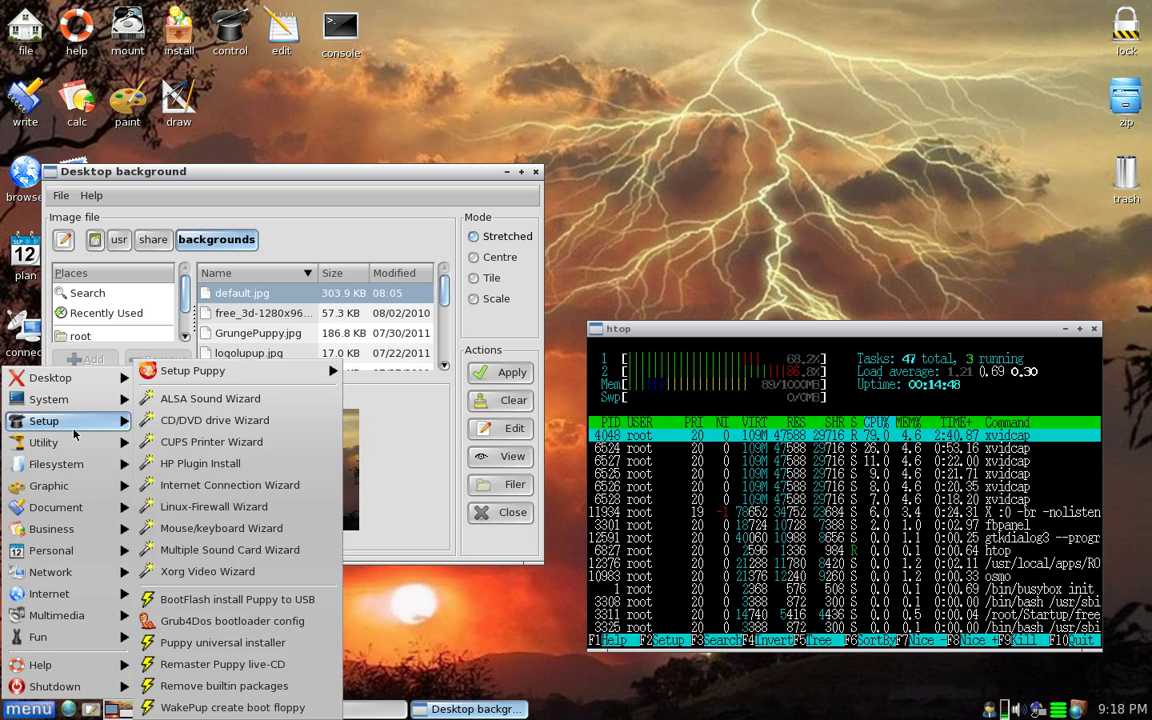
mouse_move(76, 465)
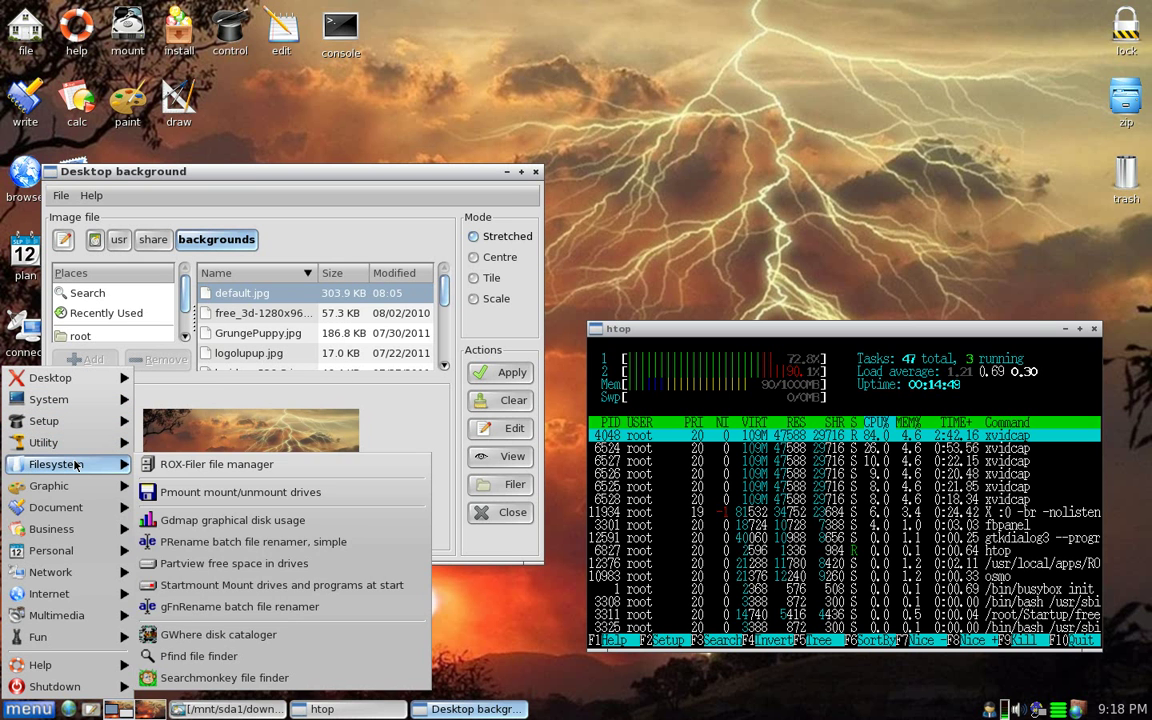
click(433, 552)
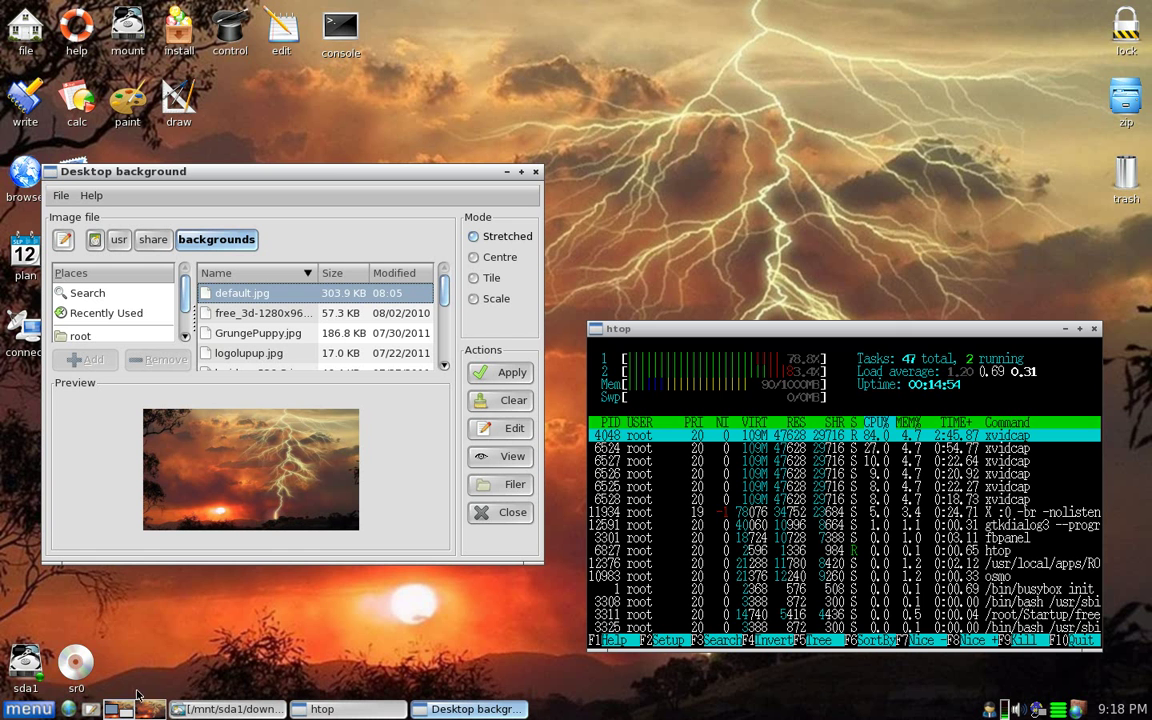
View the Change Default browser choices, and minimise and restore all windows, leaving the file manager minimised
click(68, 709)
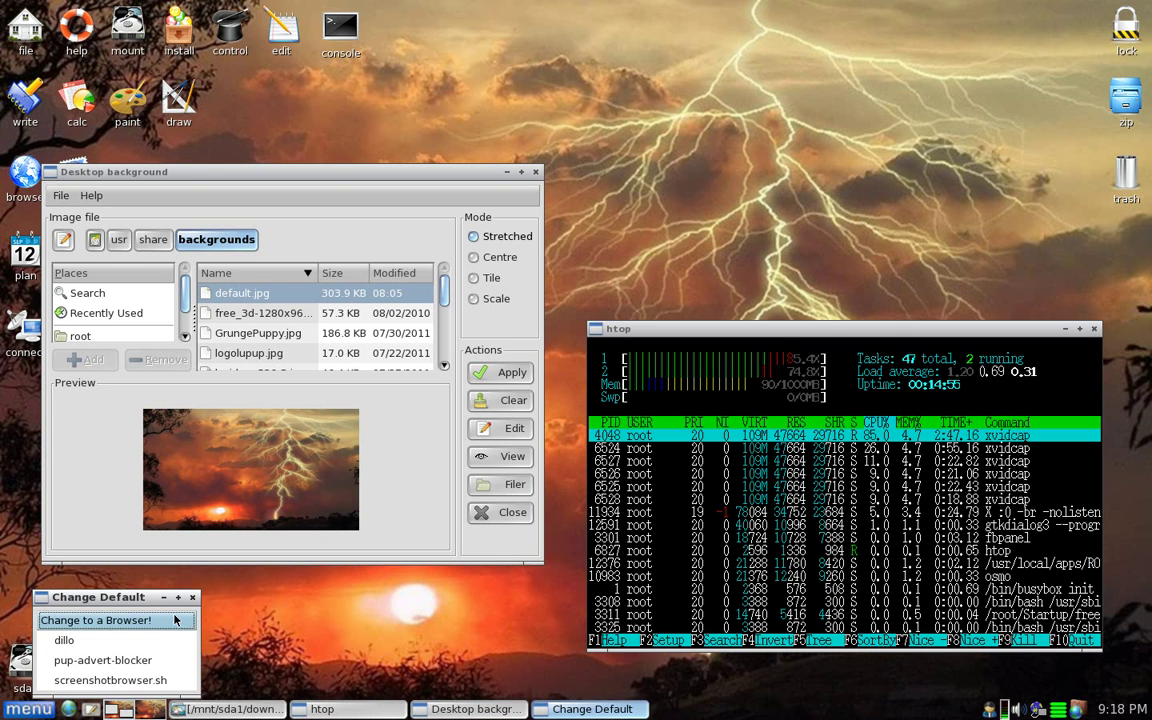
click(90, 710)
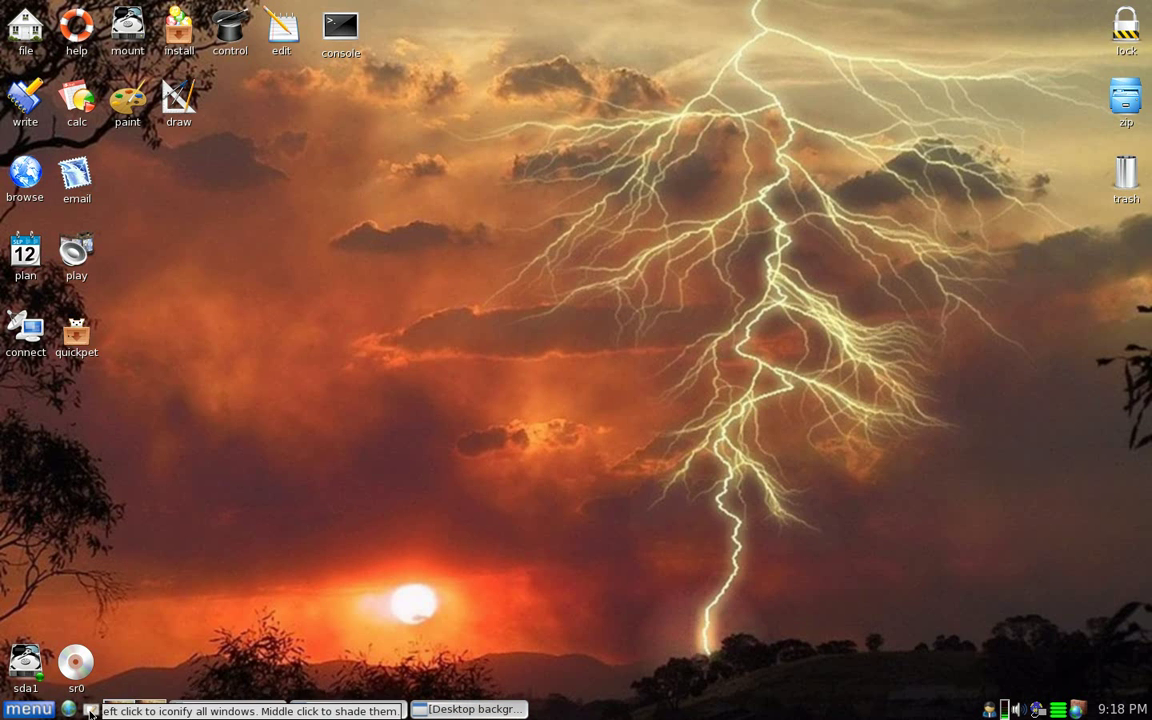
click(90, 710)
click(860, 72)
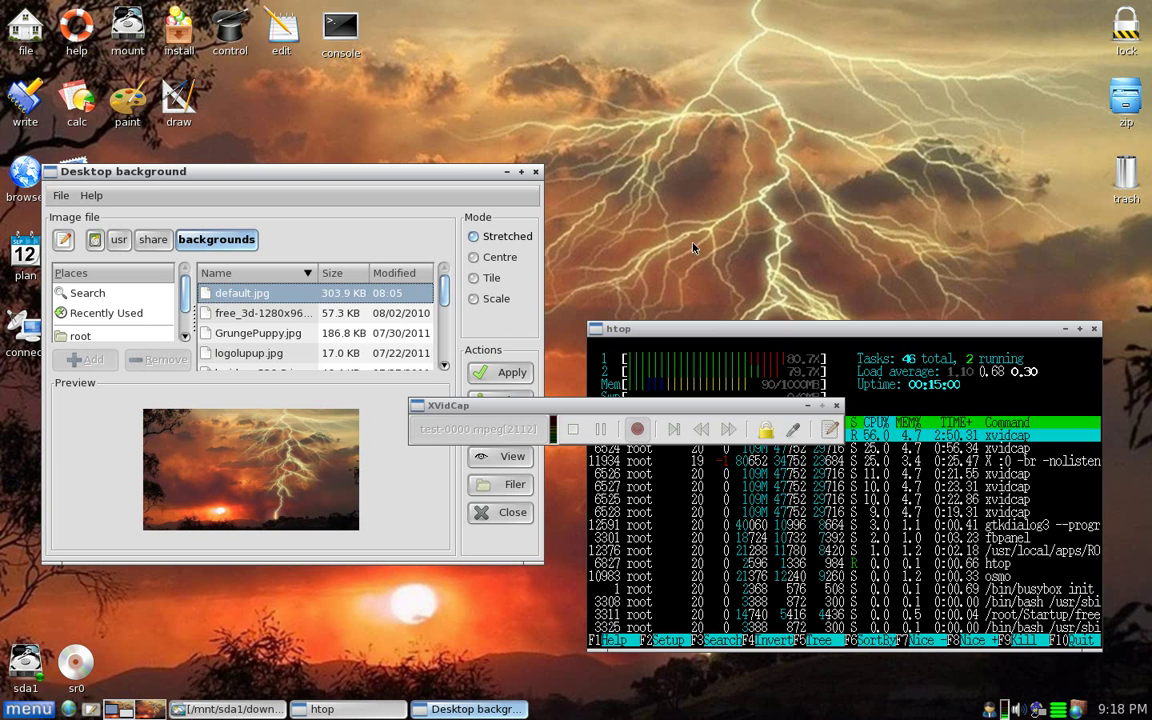
Apply the blue free_3d image as the desktop background, and view the bare desktop before restoring the windows without the file manager
click(321, 177)
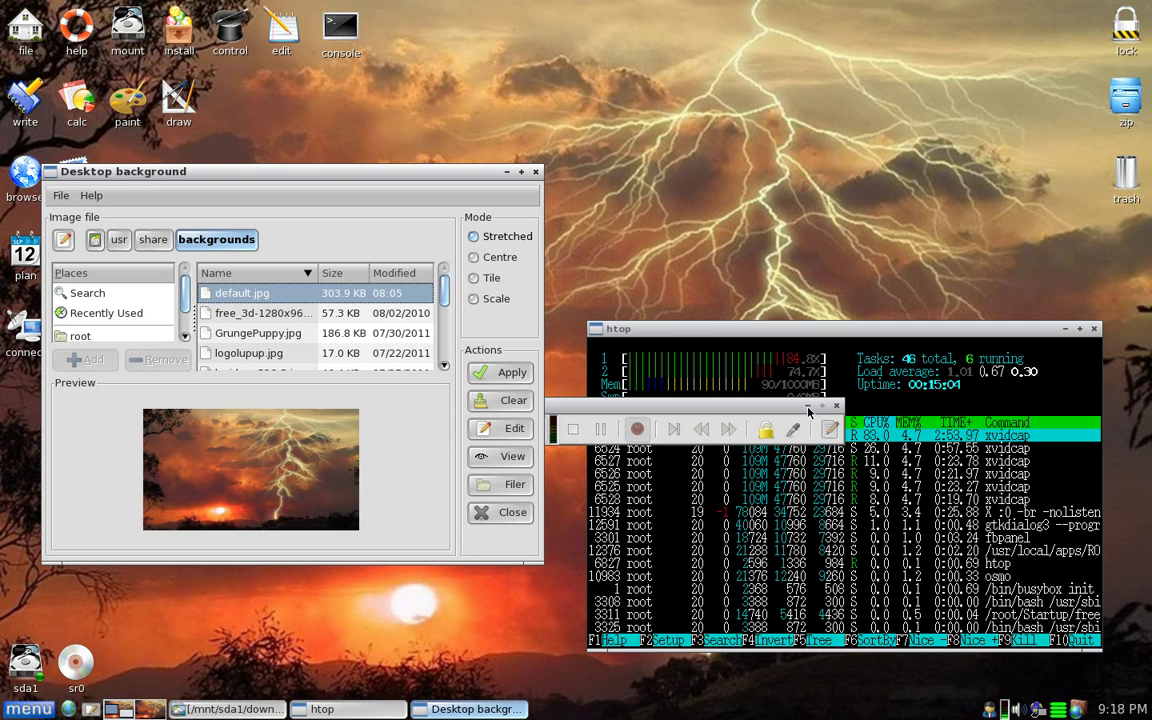
click(289, 314)
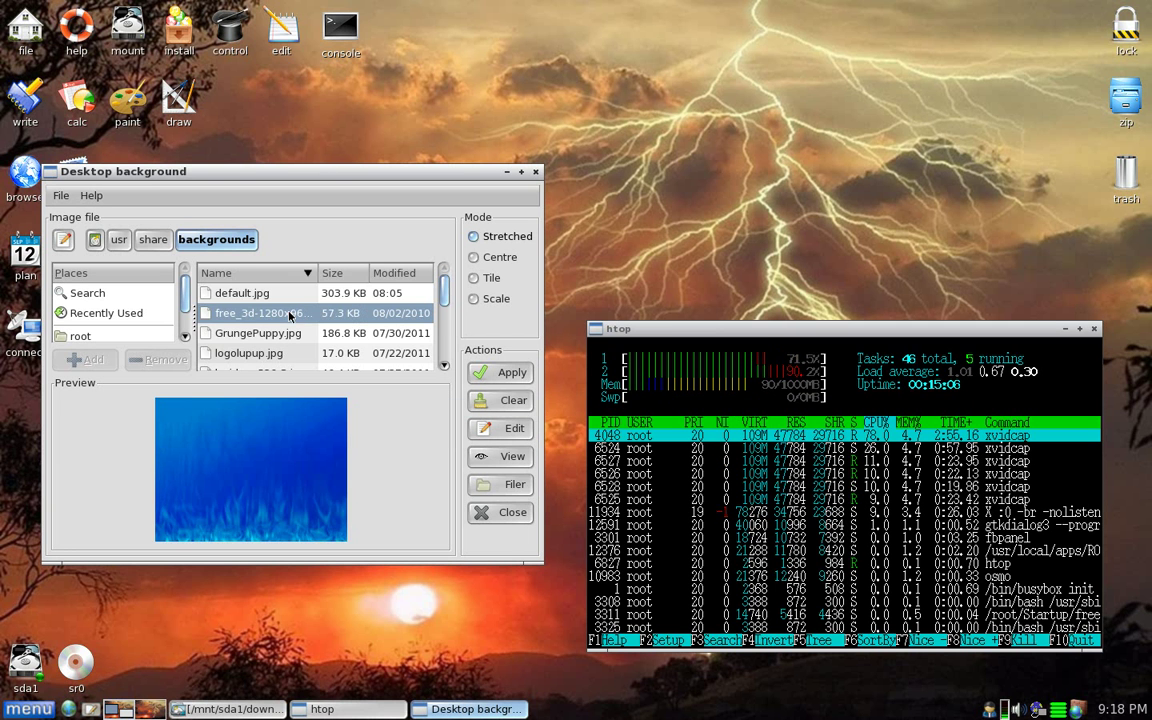
click(500, 372)
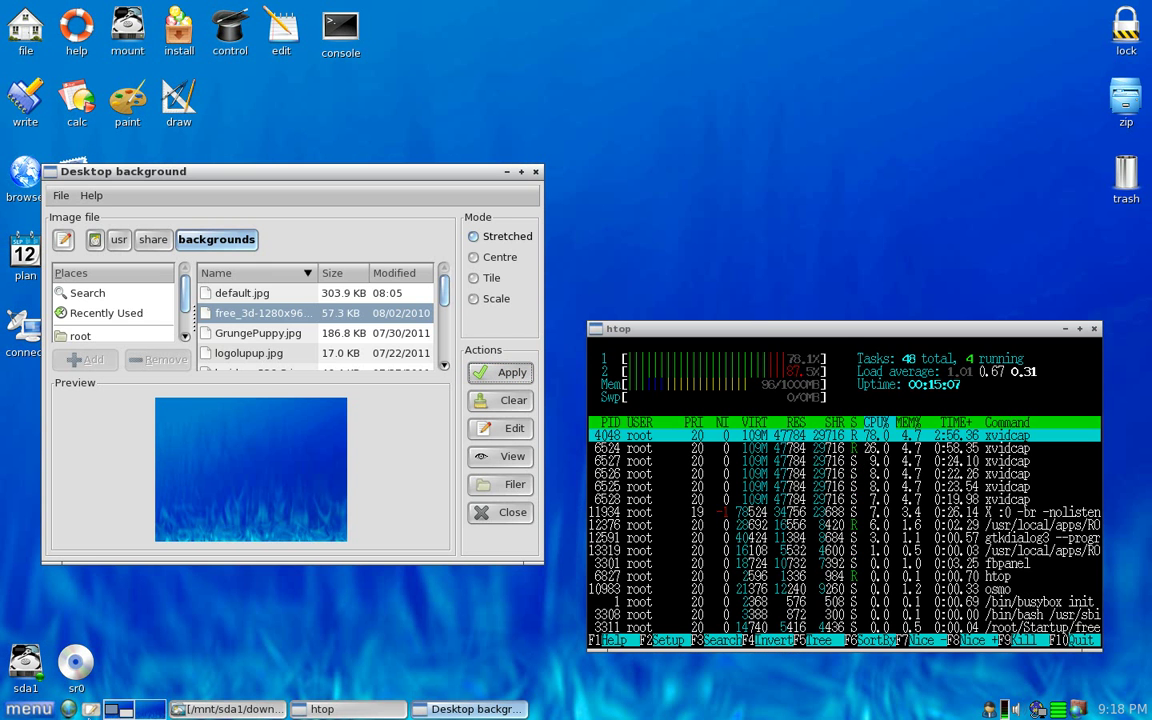
click(88, 709)
click(88, 709)
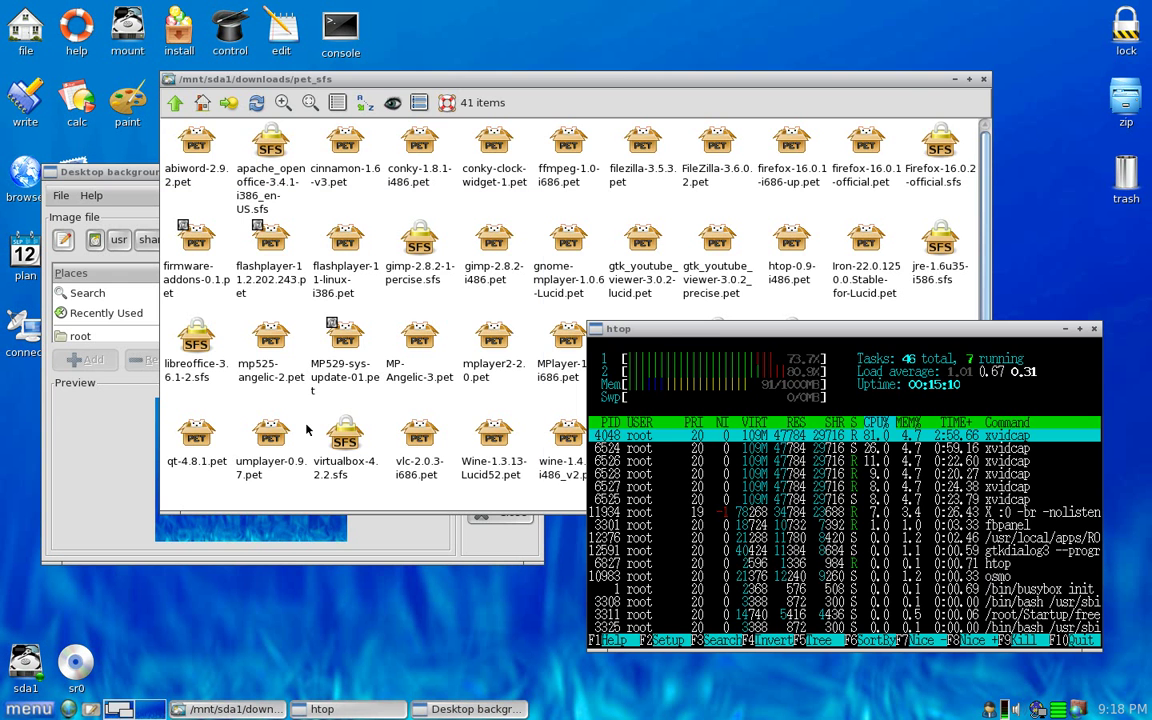
click(862, 78)
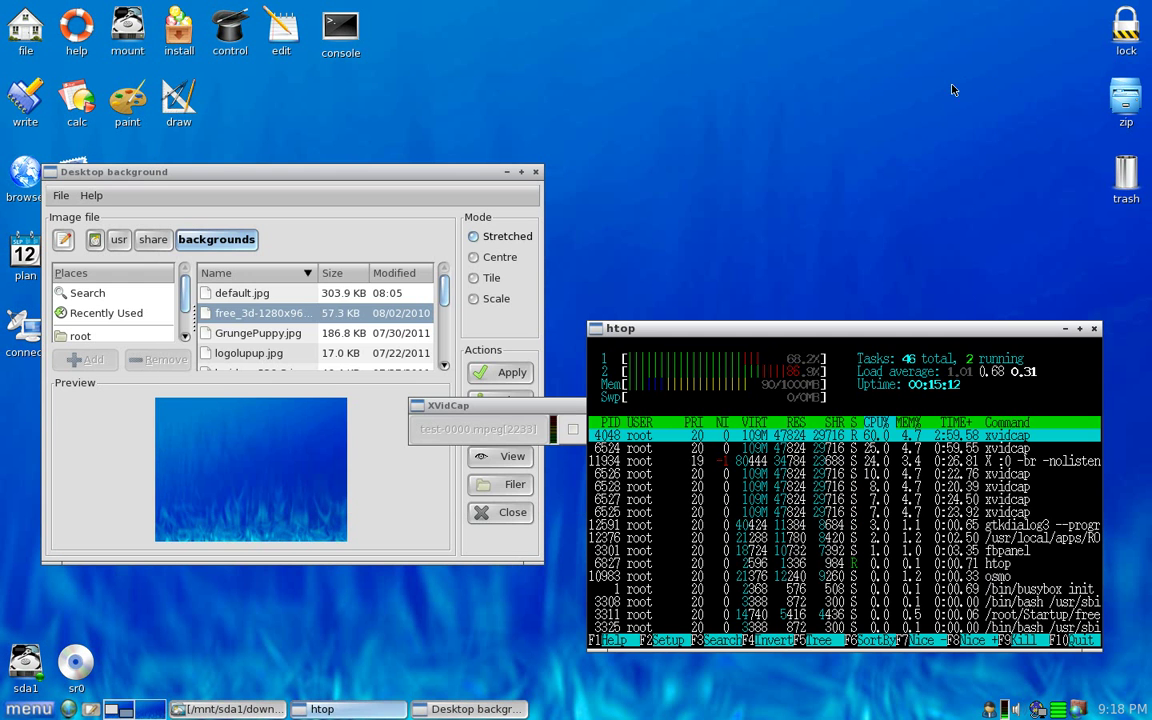
Preview the GrungePuppy, logolupup, lucidpup526-3, pupgw, pup-paint-rings and PUPPY_BEETLE background images
click(298, 333)
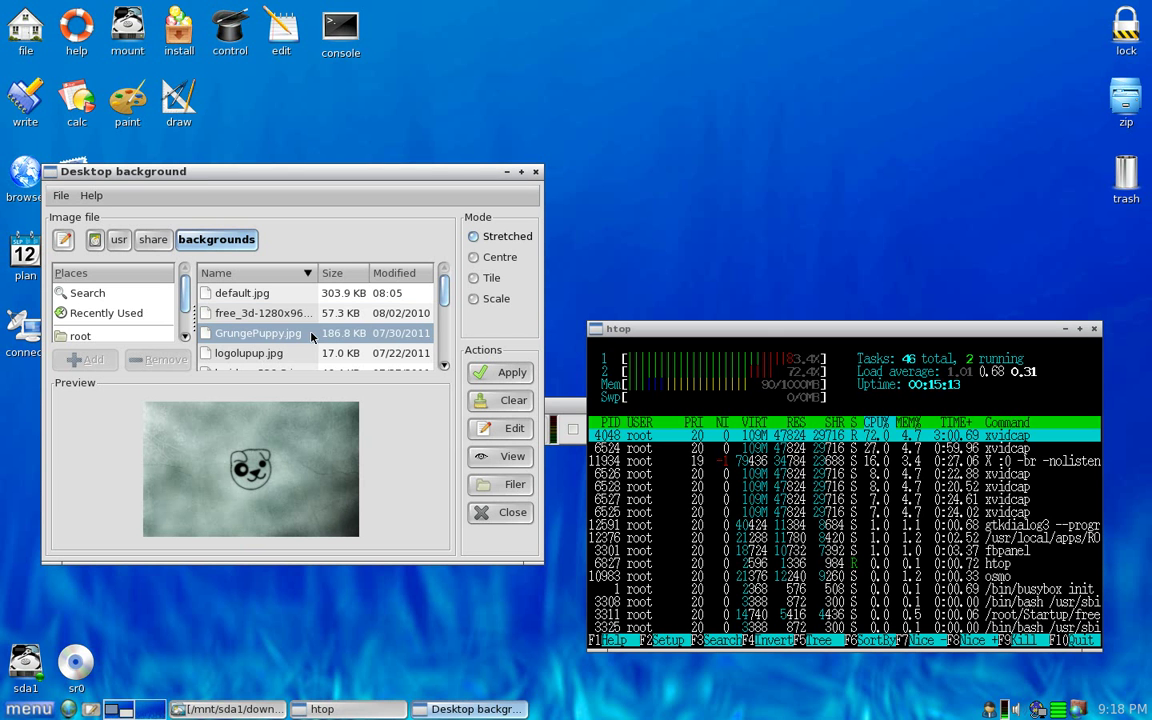
drag(446, 292, 446, 330)
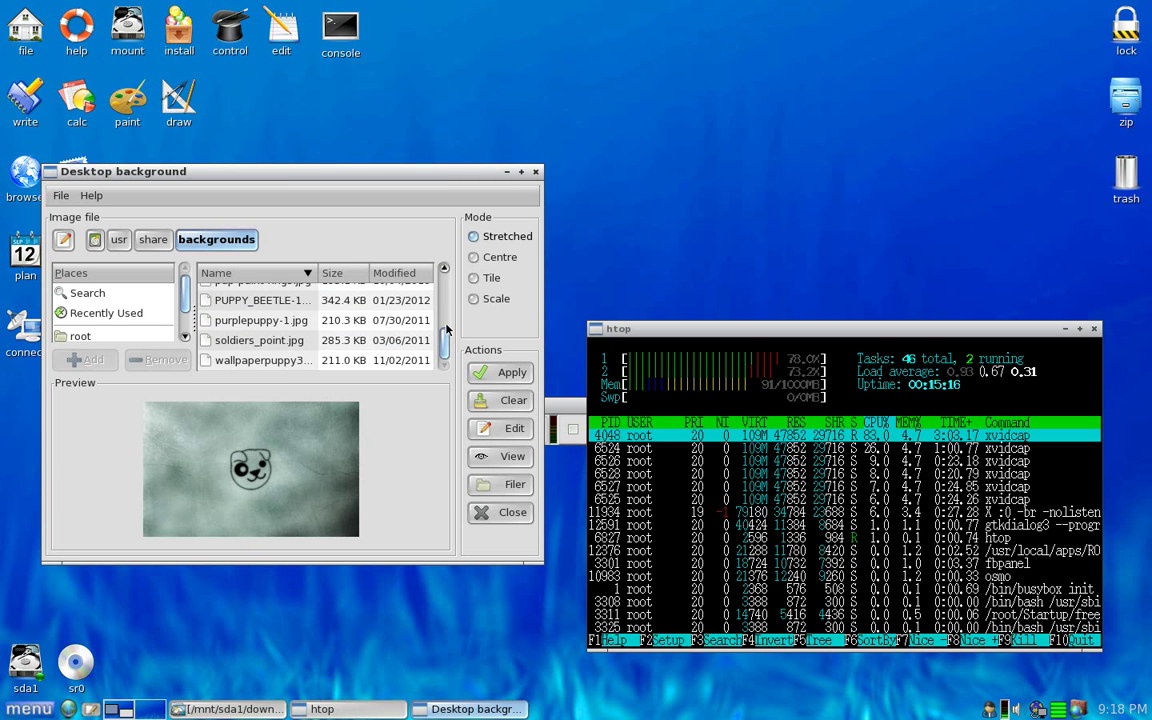
scroll(402, 274, up, 2)
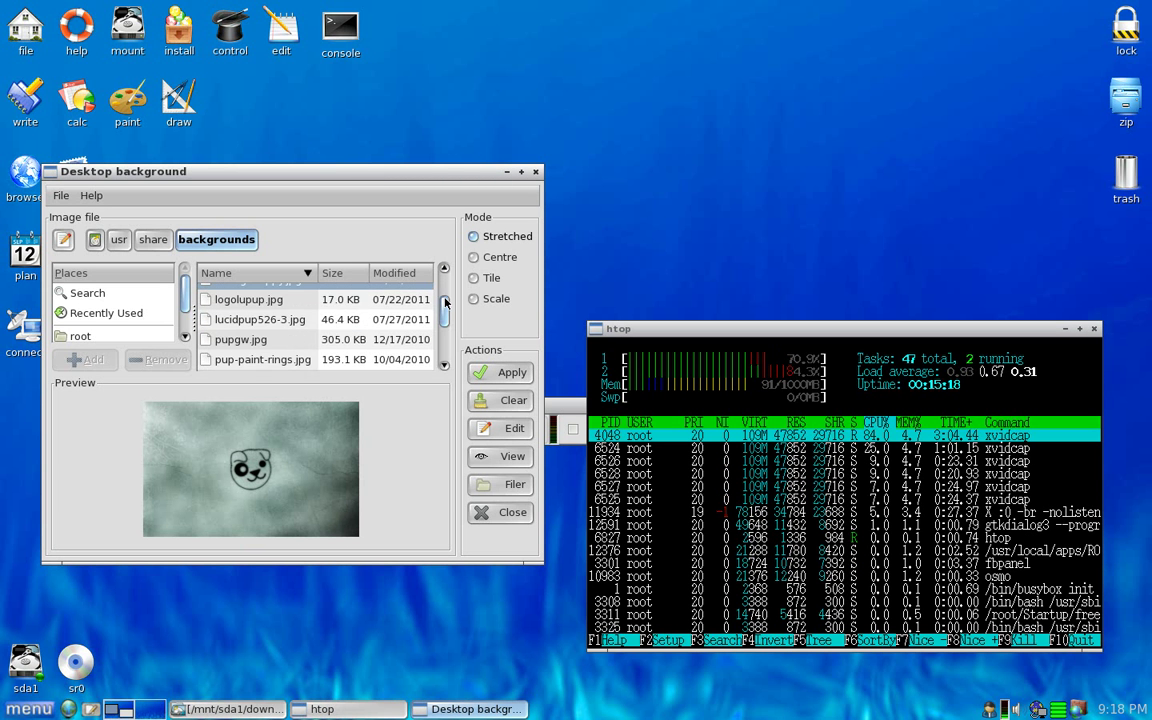
click(292, 306)
click(292, 322)
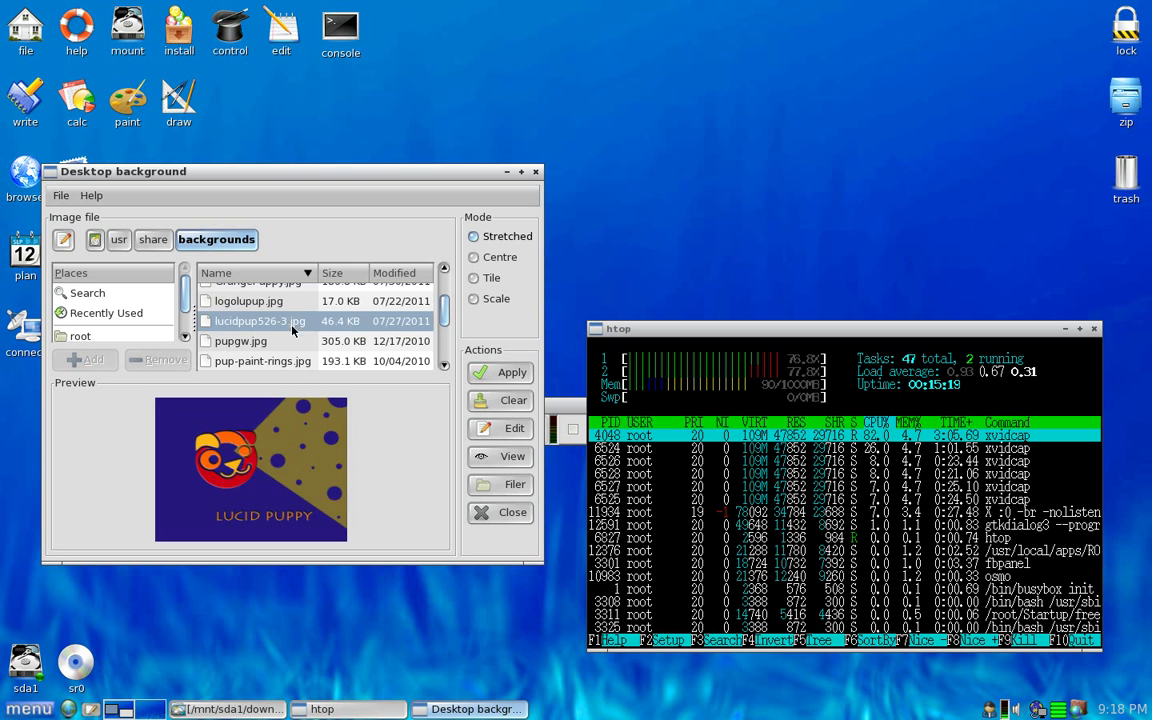
click(420, 340)
scroll(446, 318, down, 2)
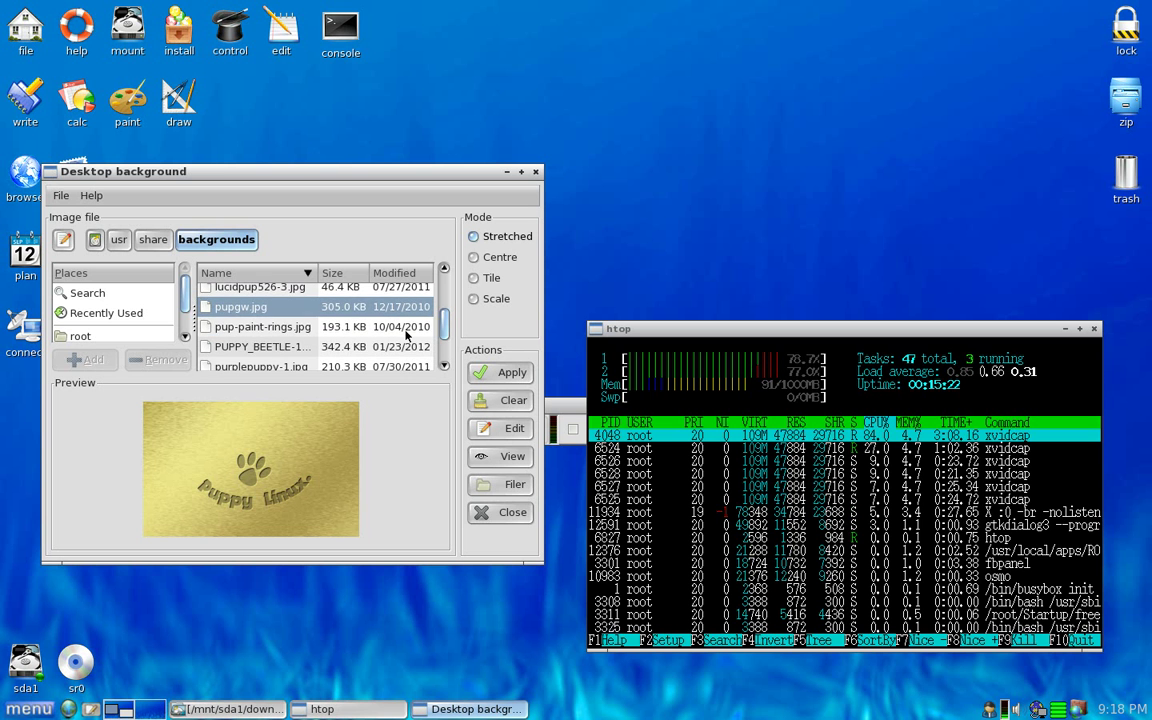
click(292, 326)
click(291, 346)
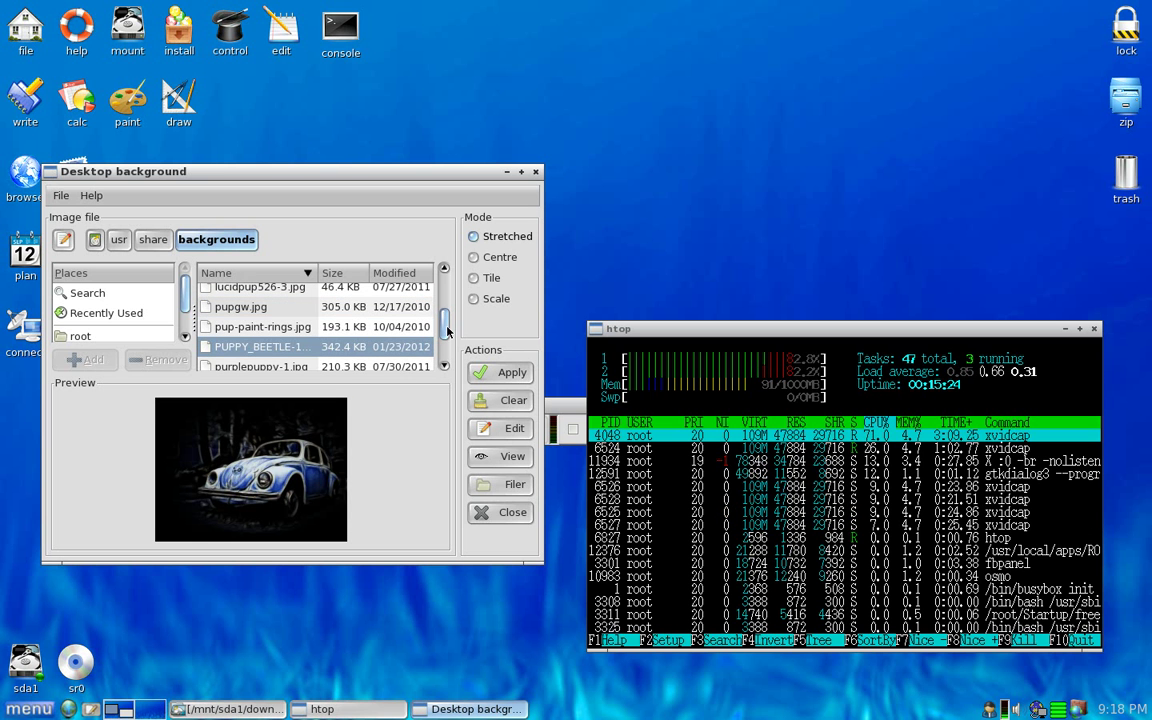
Preview the purplepuppy-1.jpg and wallpaperpuppy3 images, and apply soldiers_point.jpg as the desktop background
scroll(439, 334, down, 2)
click(262, 320)
click(278, 341)
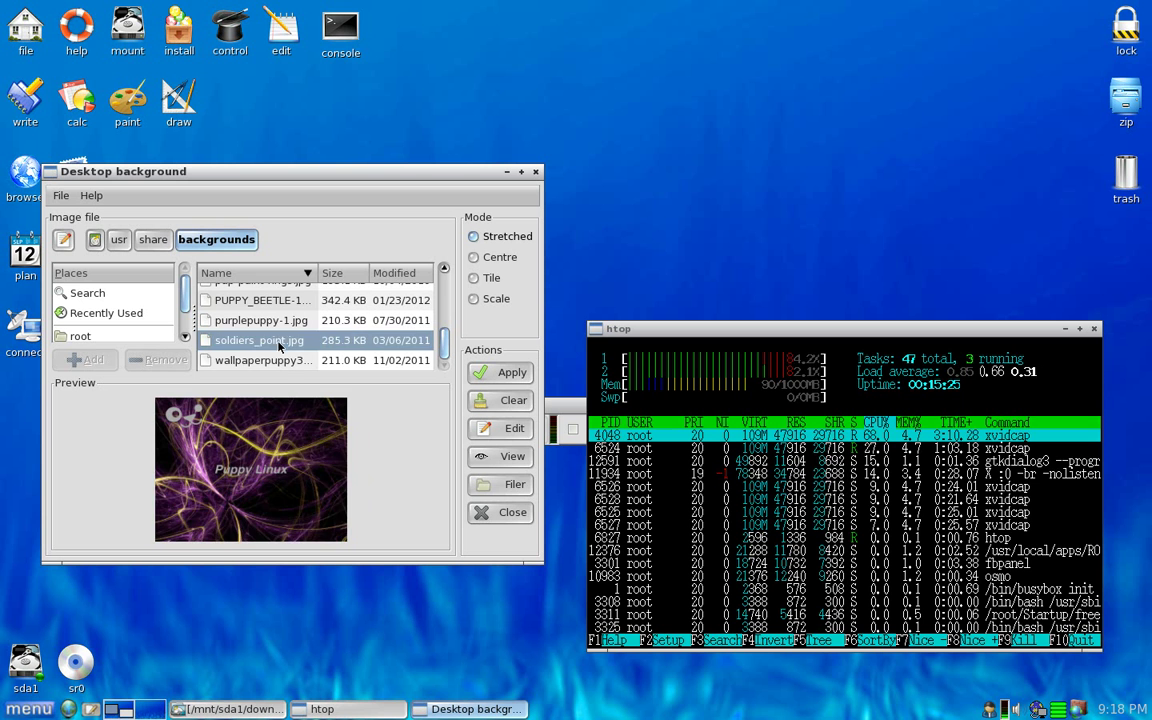
click(258, 360)
click(290, 341)
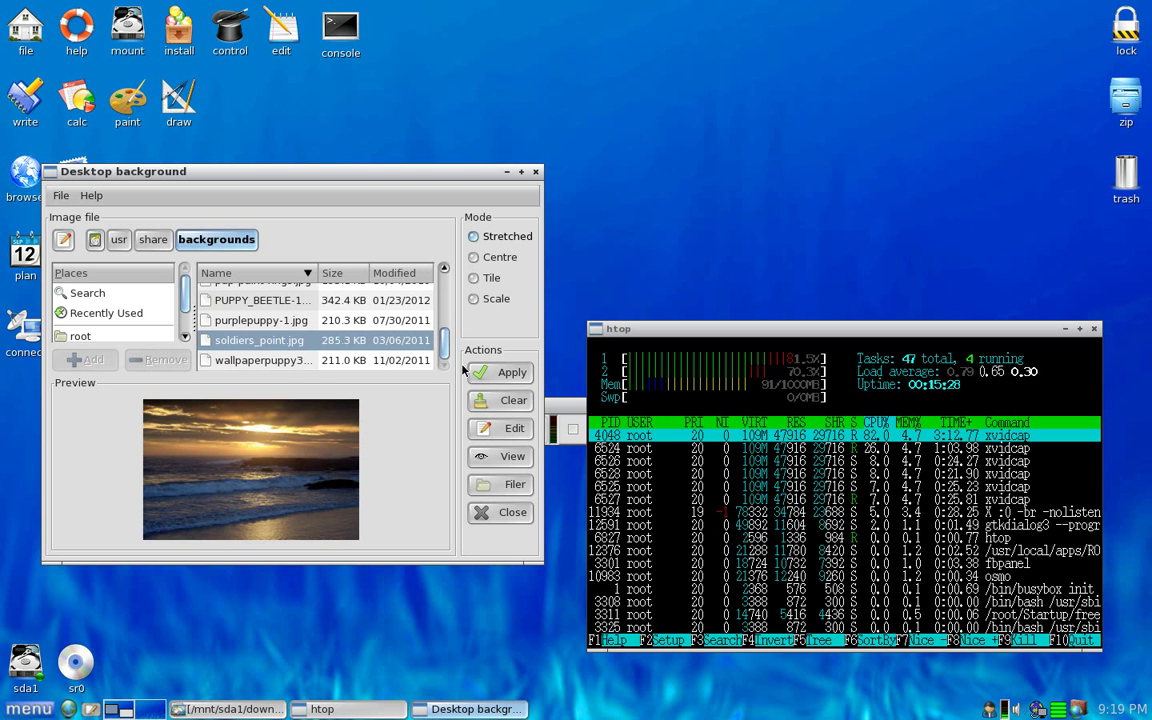
click(487, 374)
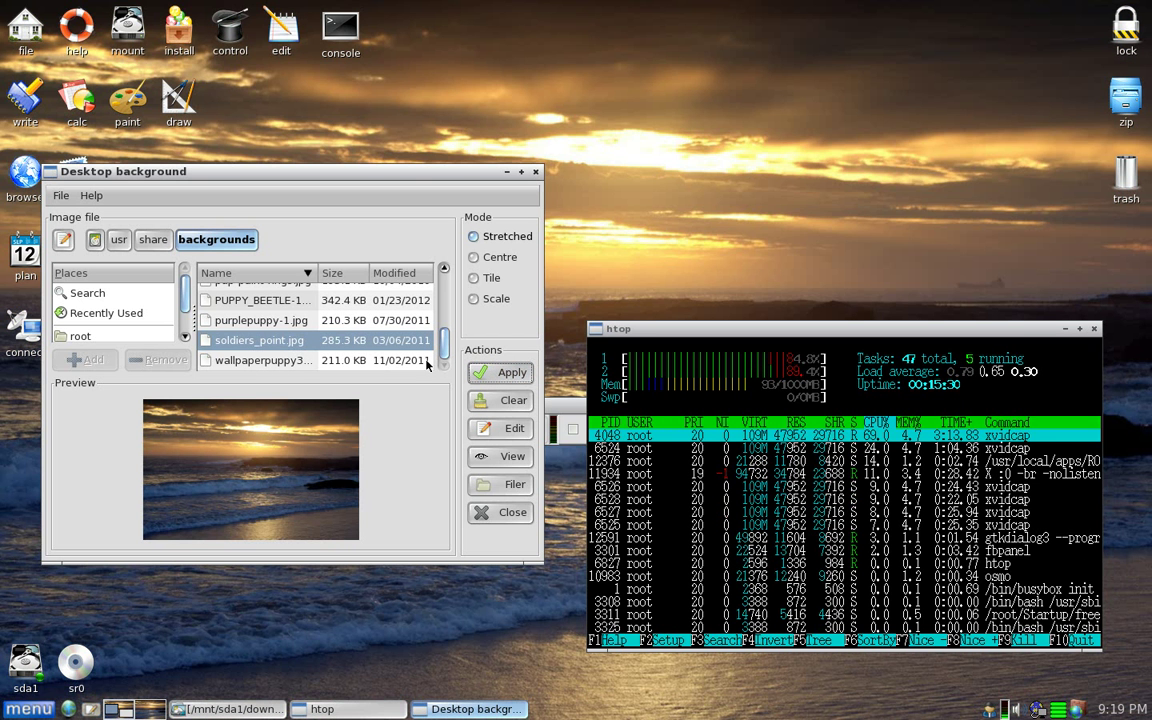
Bring up the file manager and go to the wallpaper.backgrounds folder in /mnt/sda1/downloads
click(226, 709)
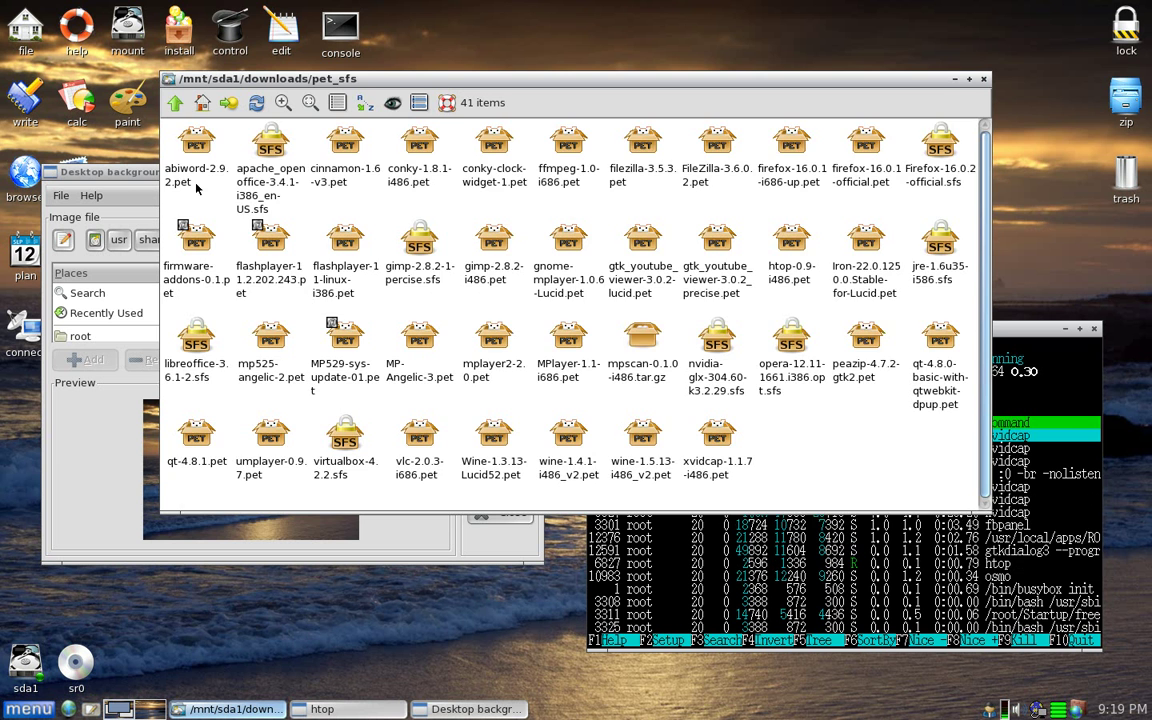
click(170, 88)
click(398, 160)
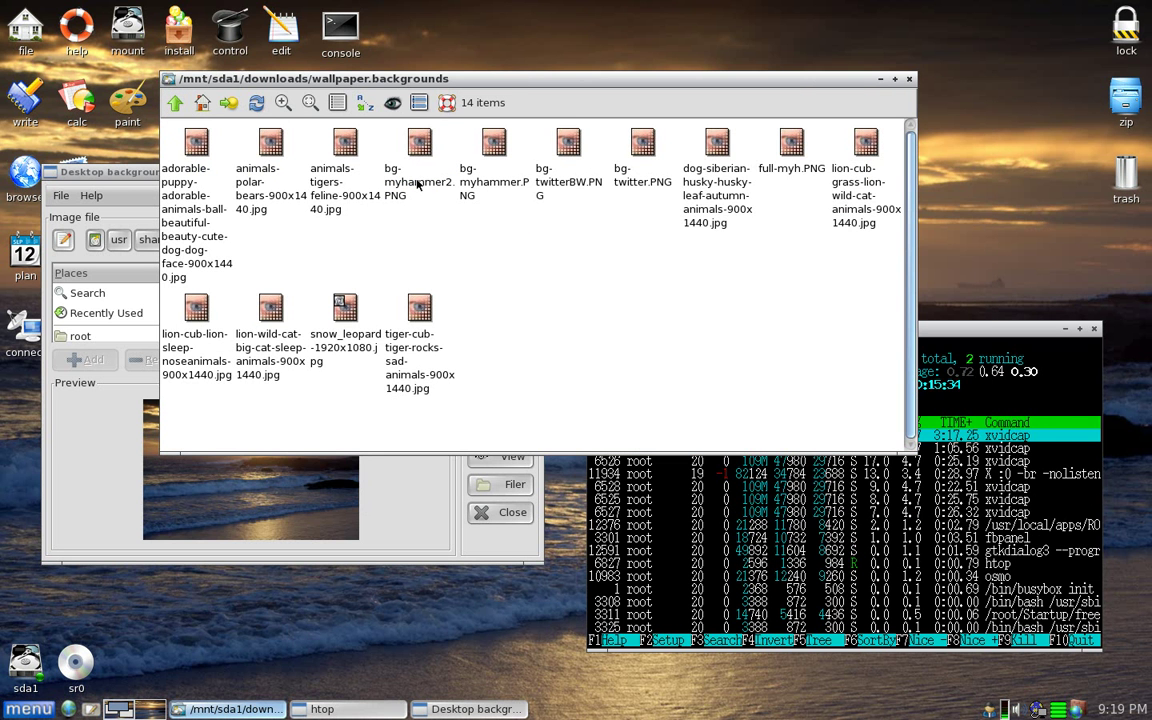
Check the file options for full-myh.PNG, and view the image in the image viewer before closing it
right_click(771, 180)
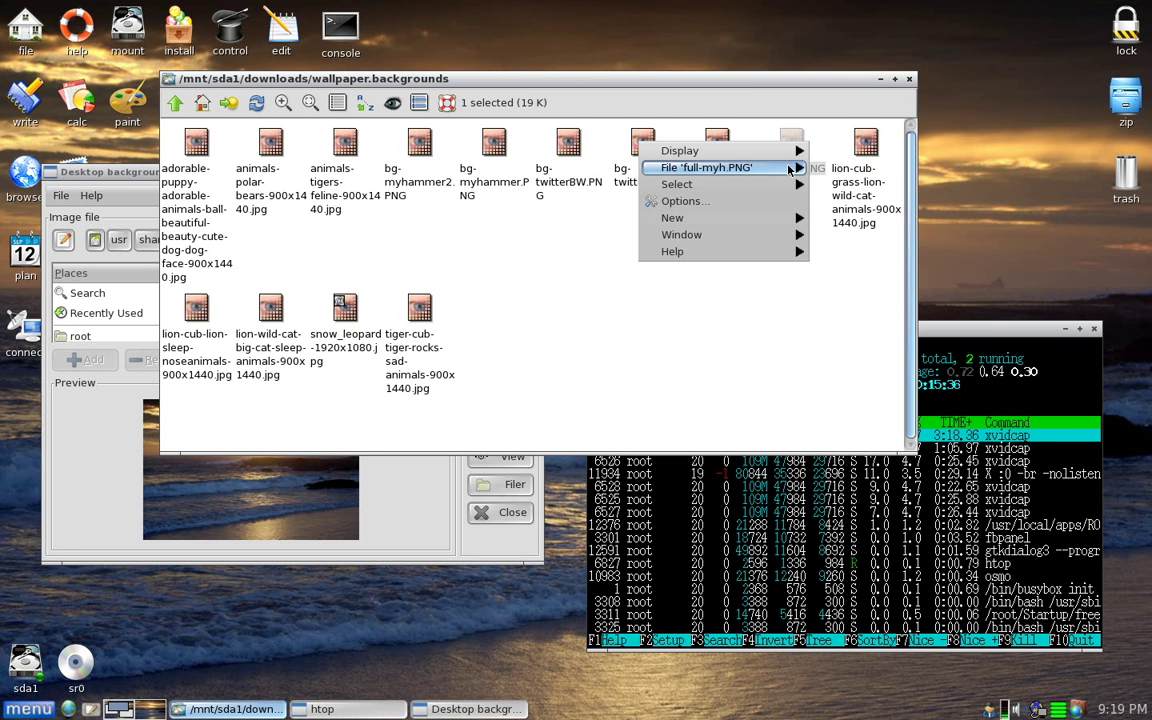
mouse_move(710, 167)
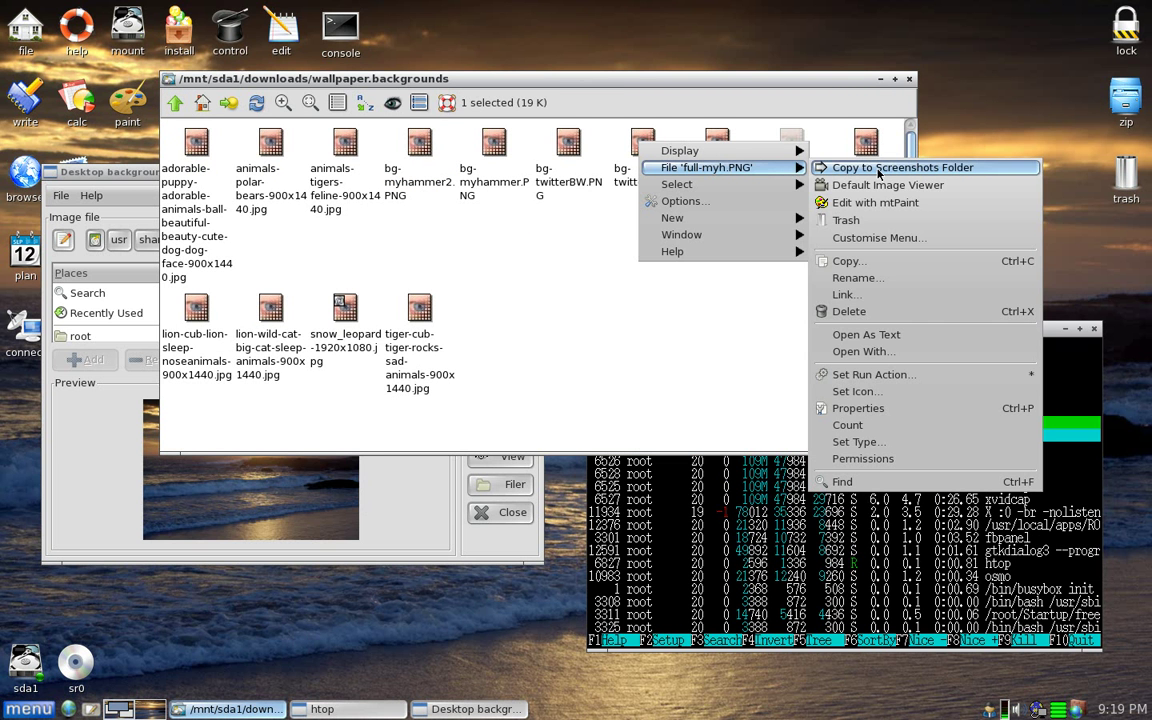
click(636, 315)
click(786, 150)
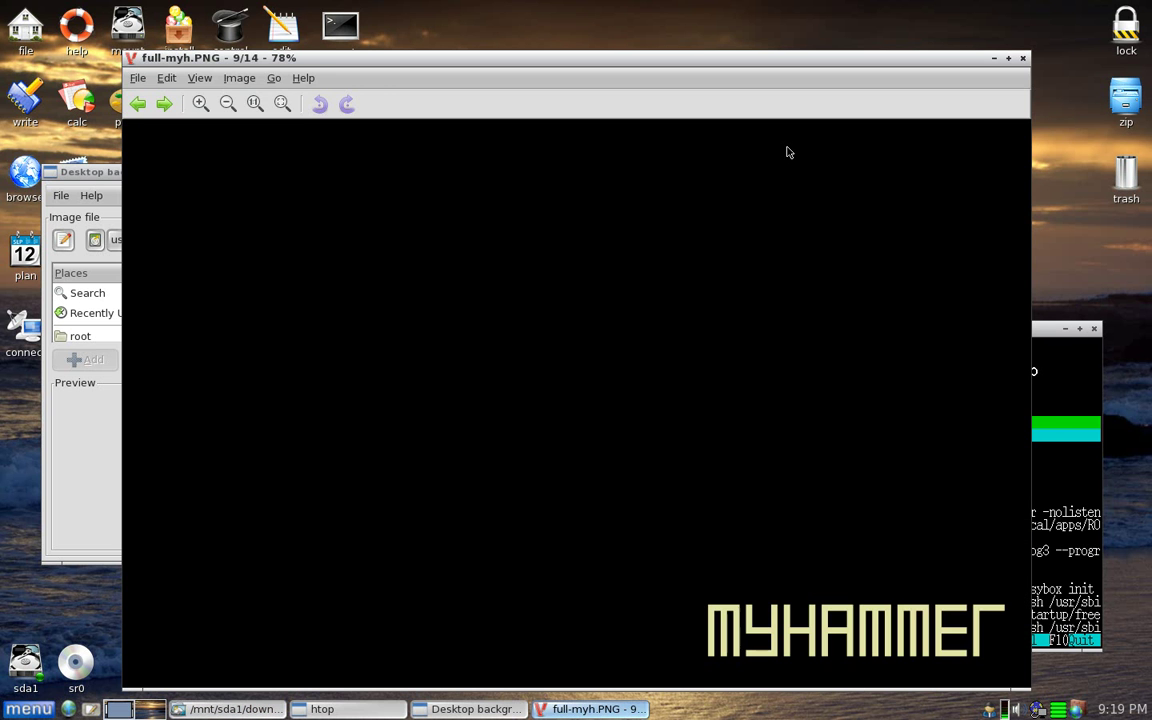
key(Escape)
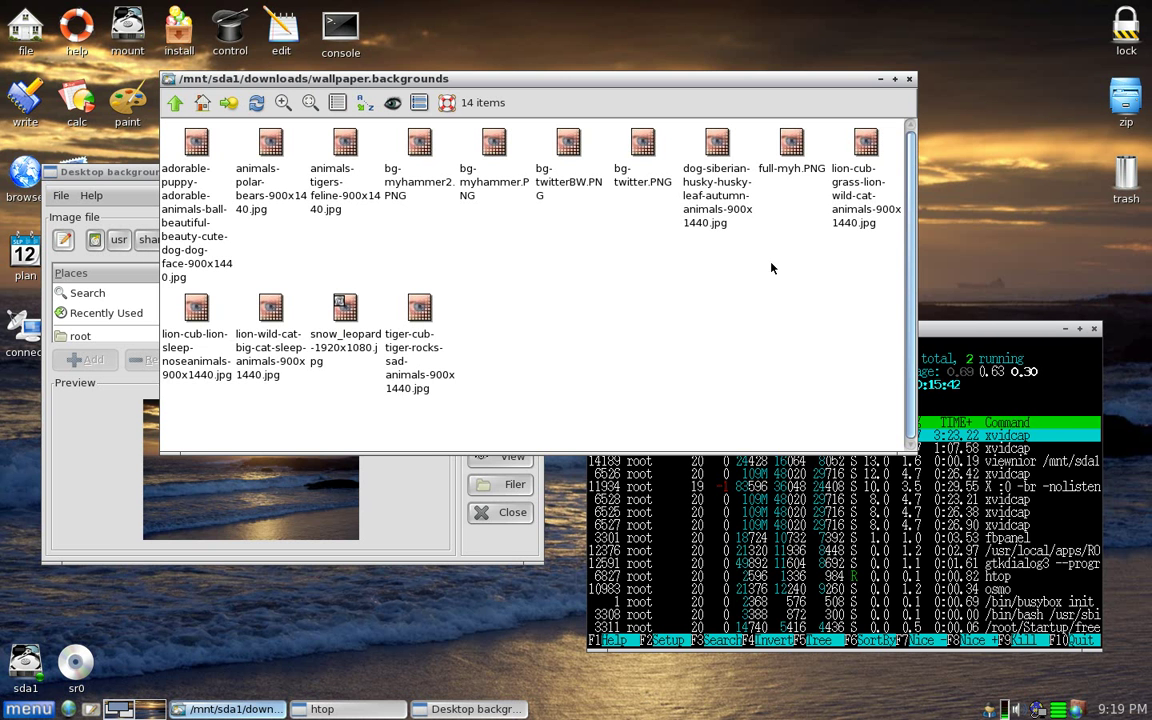
Browse to the root place in the Desktop background window and add its Choices folder to the bookmarks
click(118, 341)
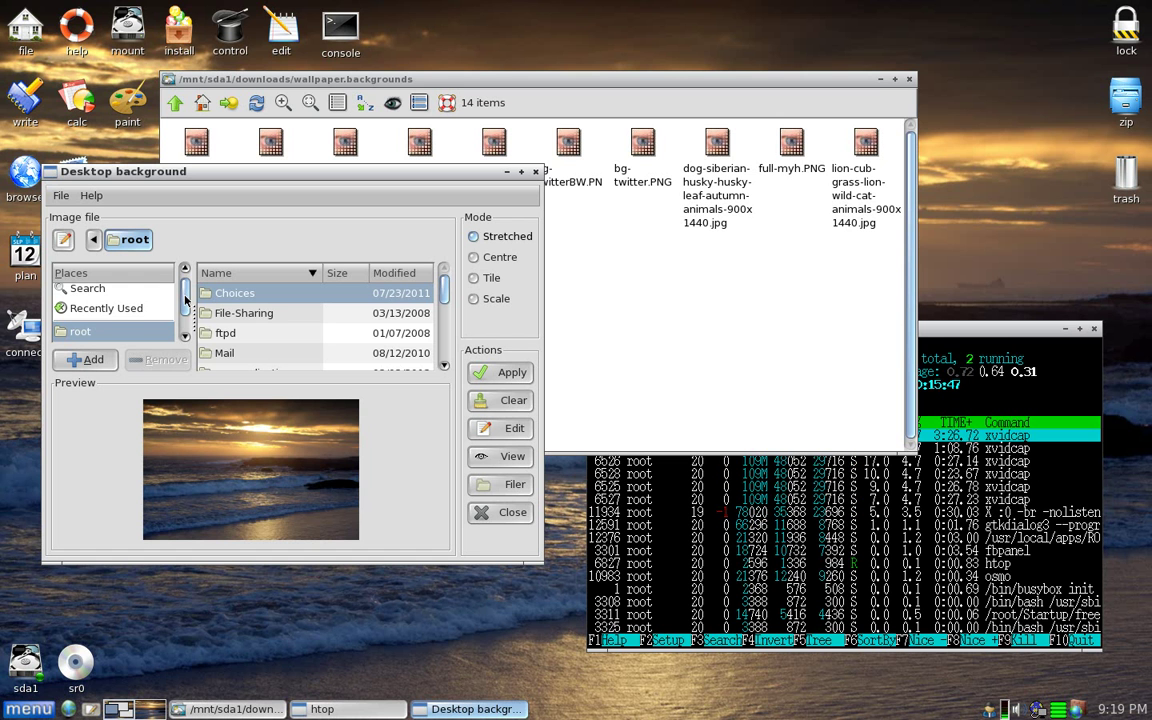
scroll(185, 300, down, 1)
drag(186, 320, 190, 285)
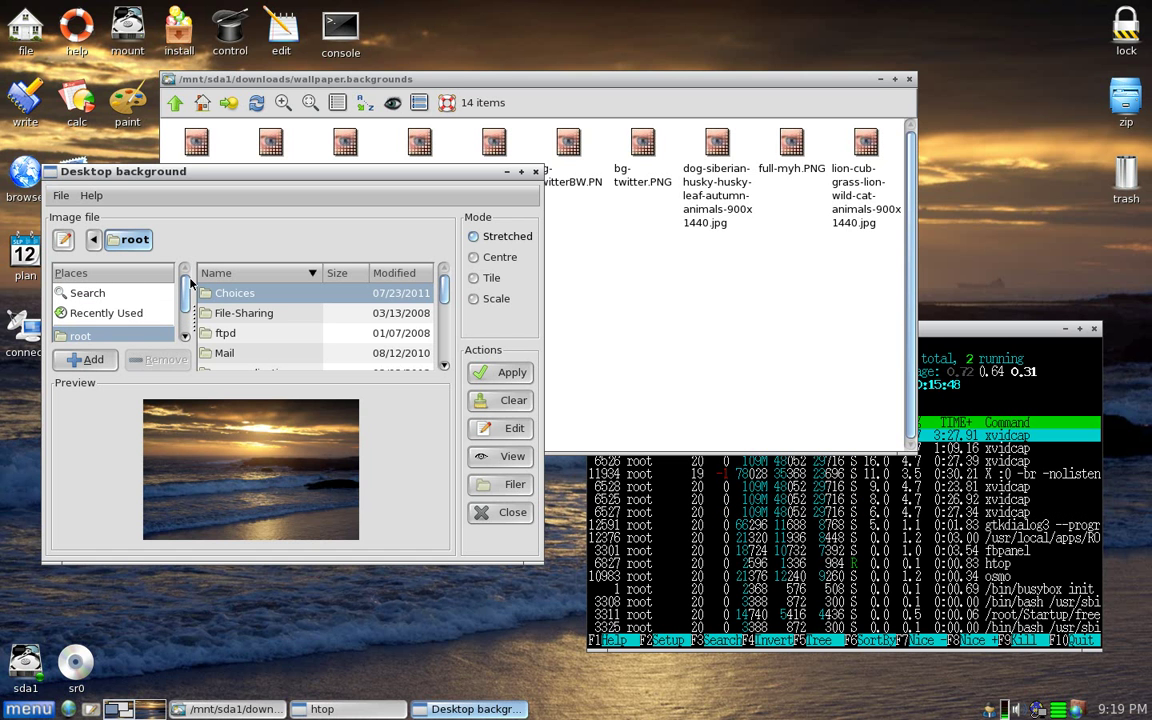
click(88, 359)
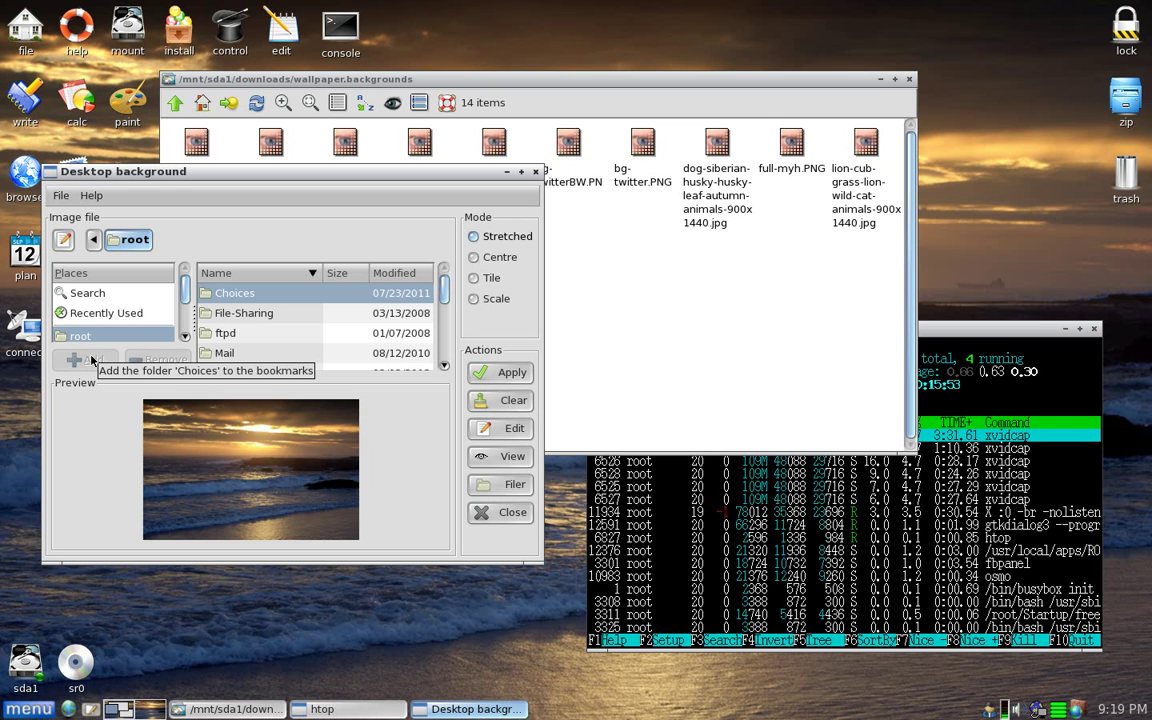
scroll(184, 318, down, 3)
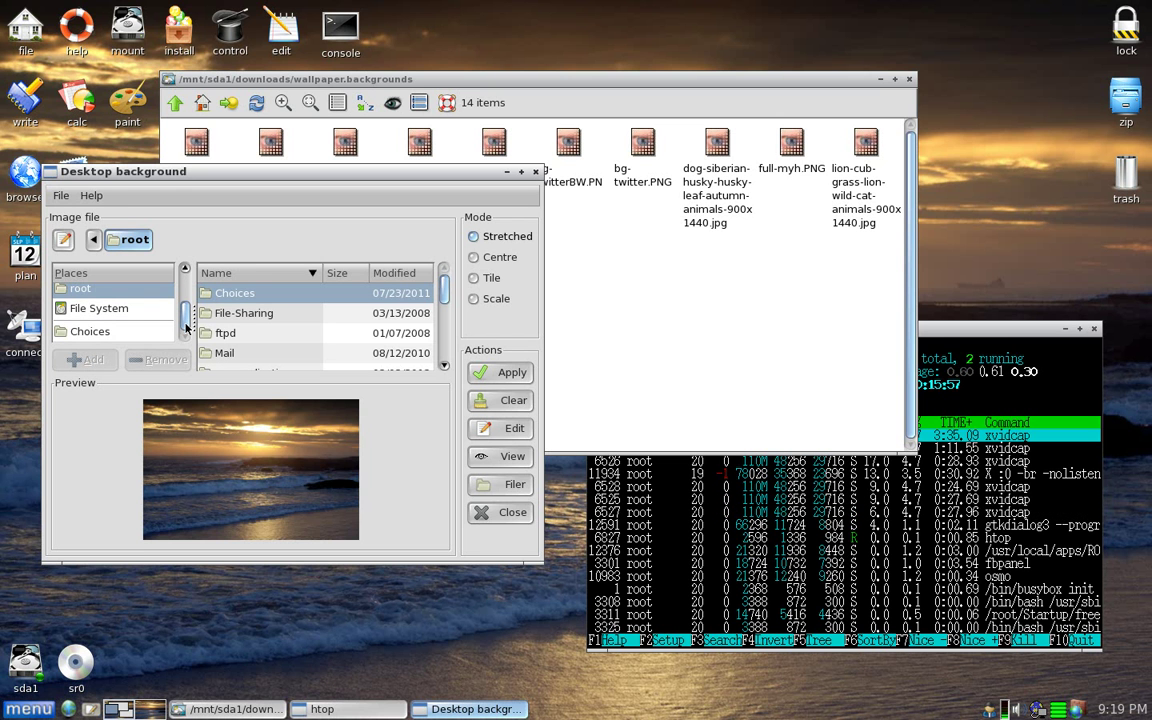
Close the Desktop background window and minimize the wallpaper.backgrounds folder window
click(505, 515)
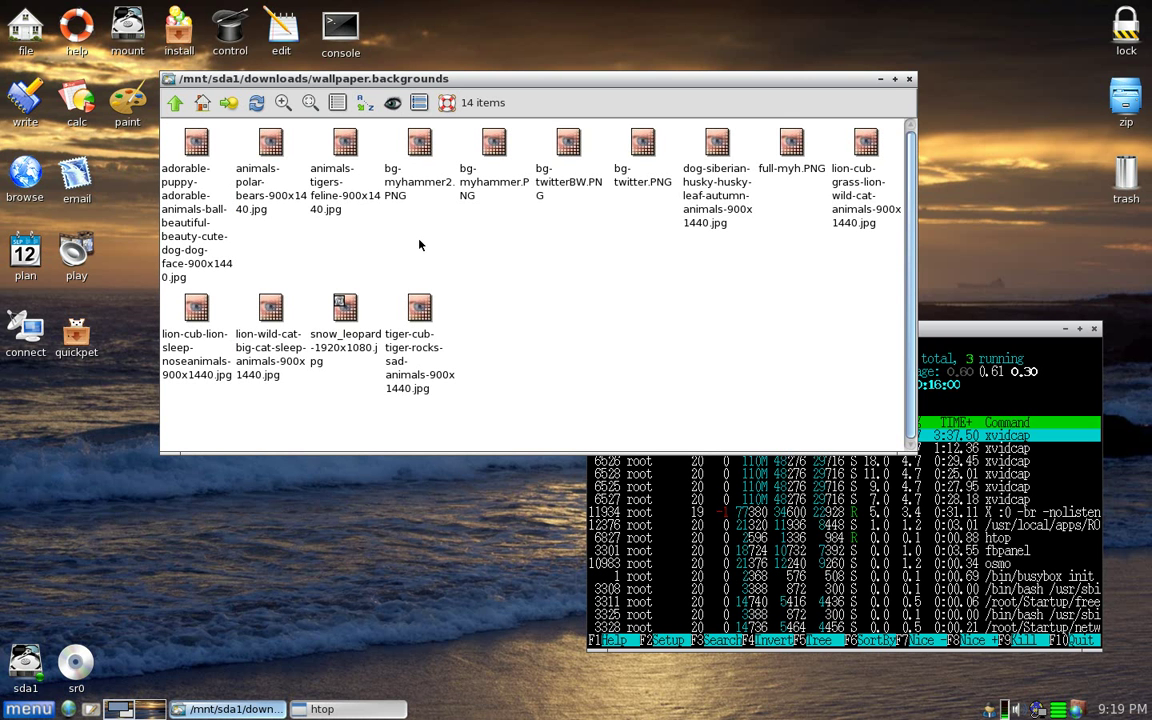
click(879, 79)
Open the home folder in the file manager and go to the Screenshots folder inside my-documents
click(26, 40)
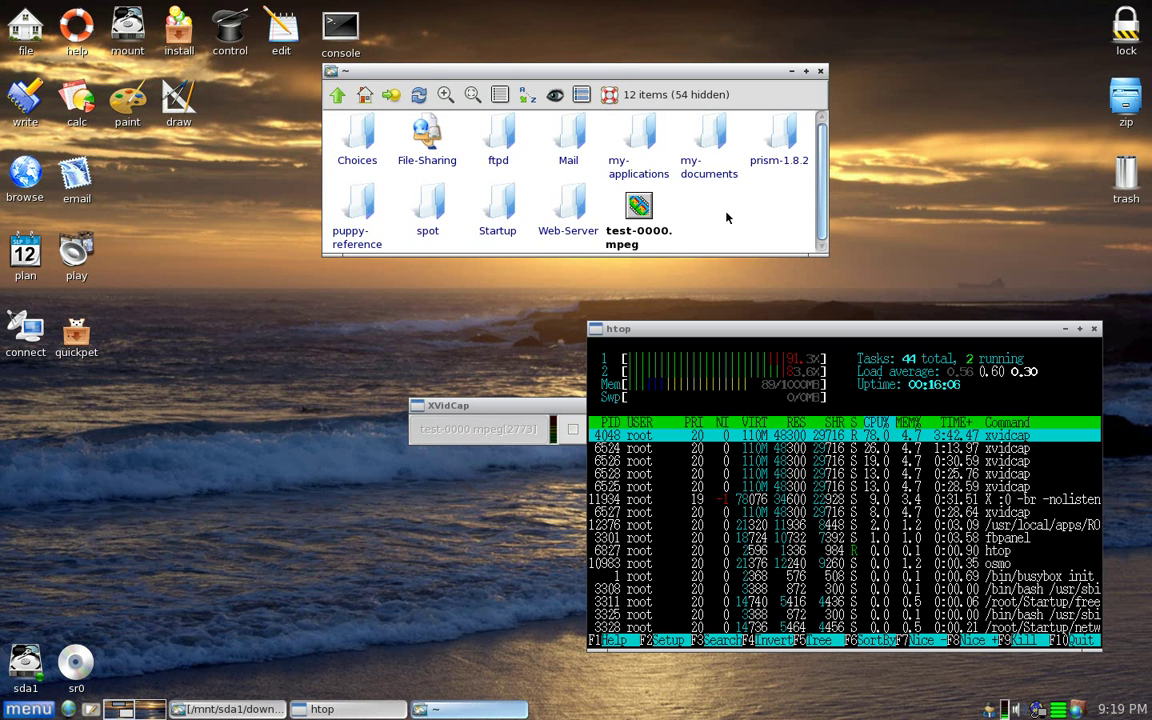
click(708, 150)
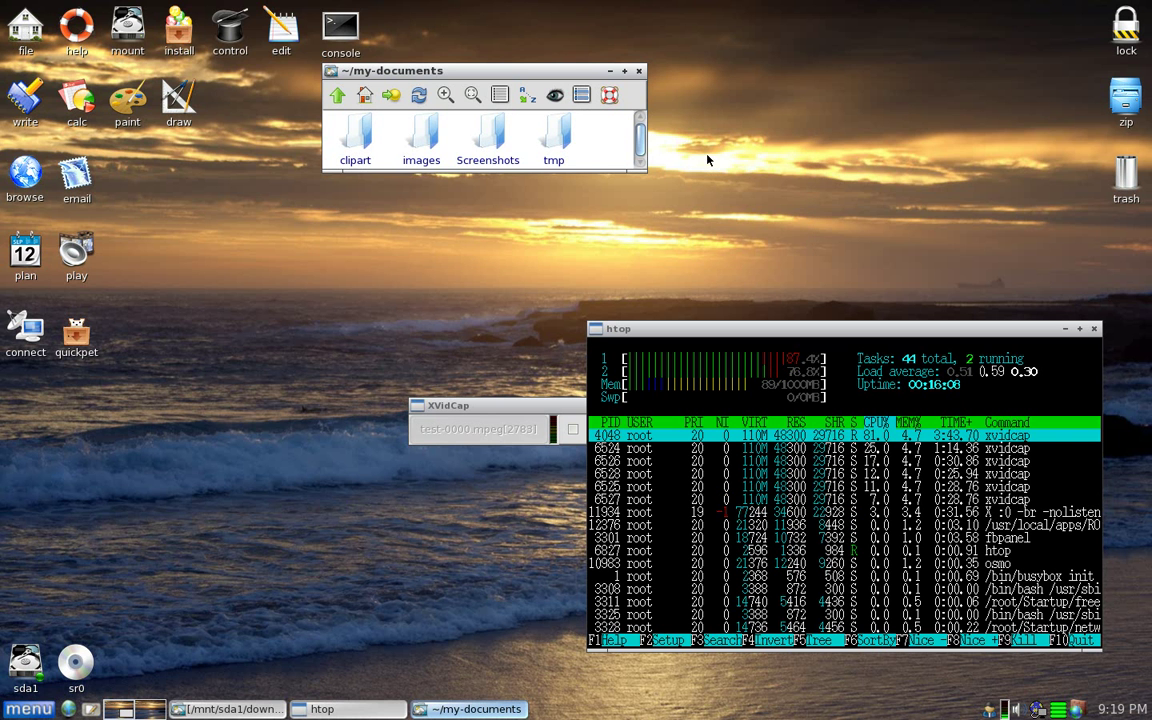
click(482, 149)
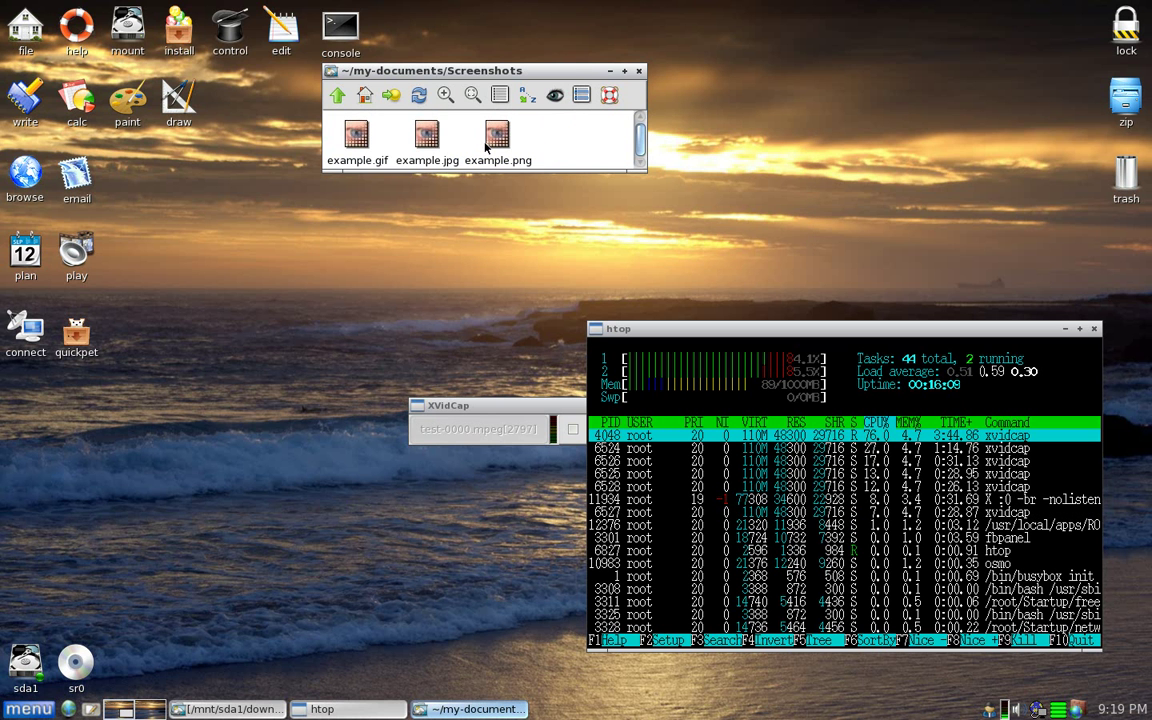
Close the Screenshots folder window and move the XVidCap window out from behind htop to expose its recording controls
click(639, 70)
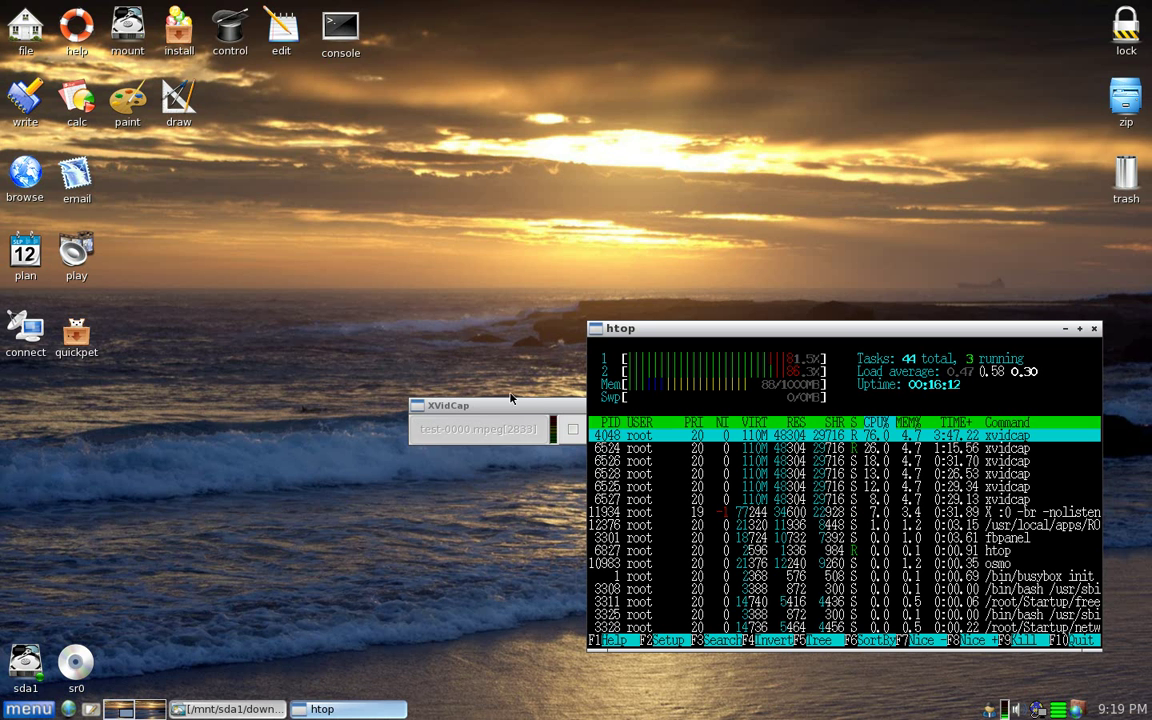
drag(514, 404, 352, 469)
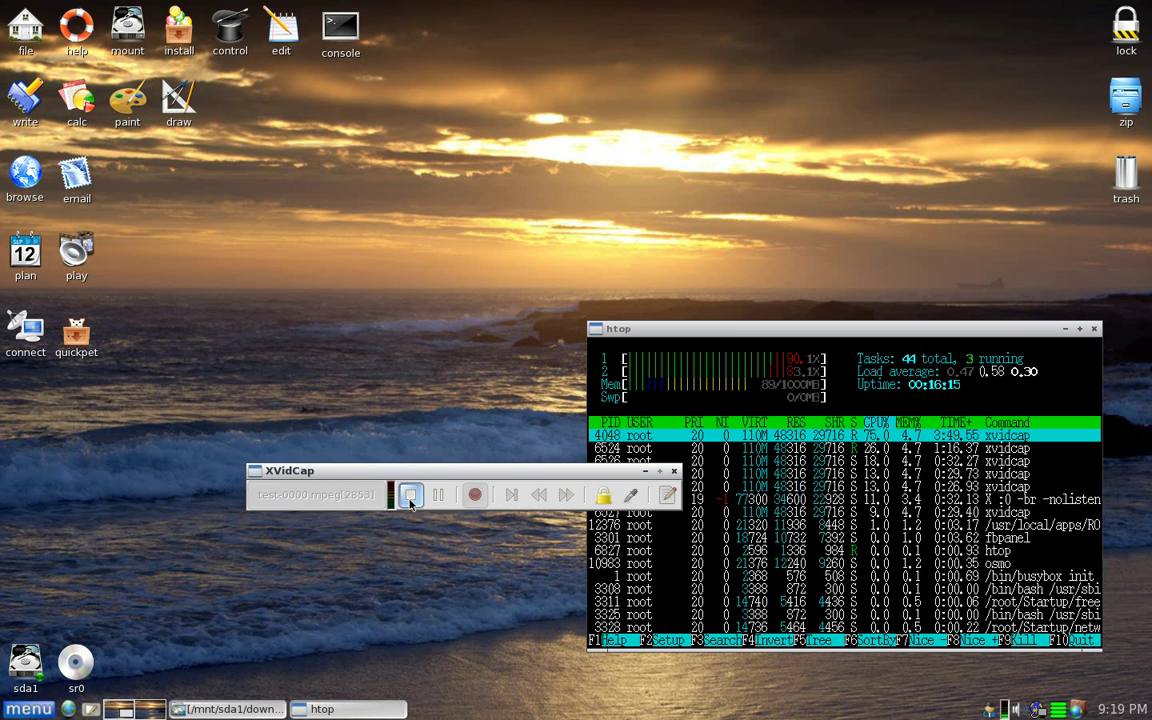